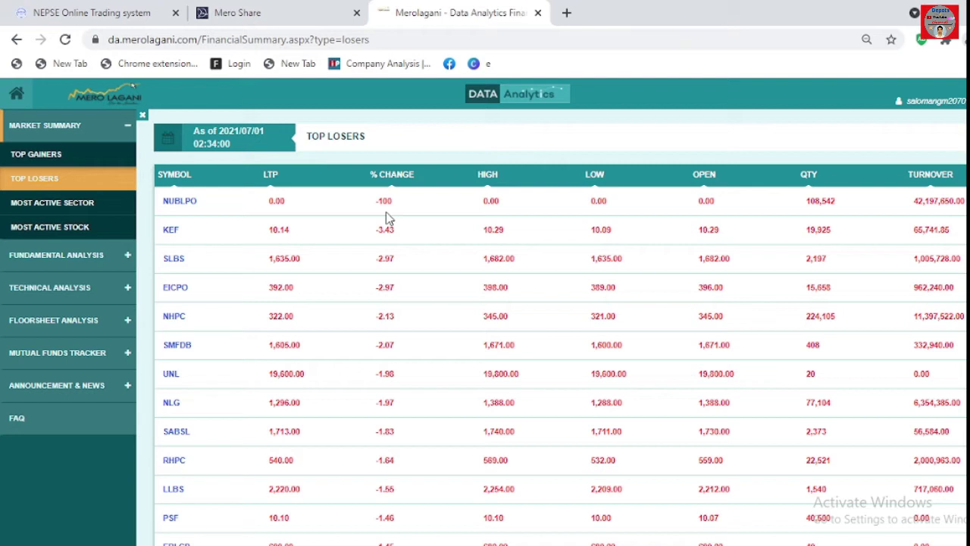
- View the Most Active Sector ranking and look through the Most Active Stock list in the market summary
{"action": "left_click", "coordinate": [87, 206]}
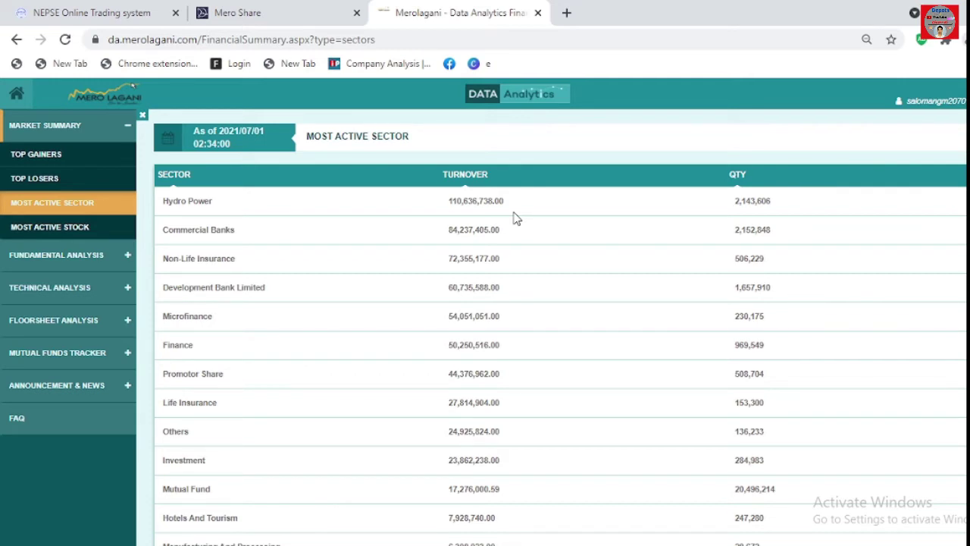
{"action": "left_click", "coordinate": [85, 231]}
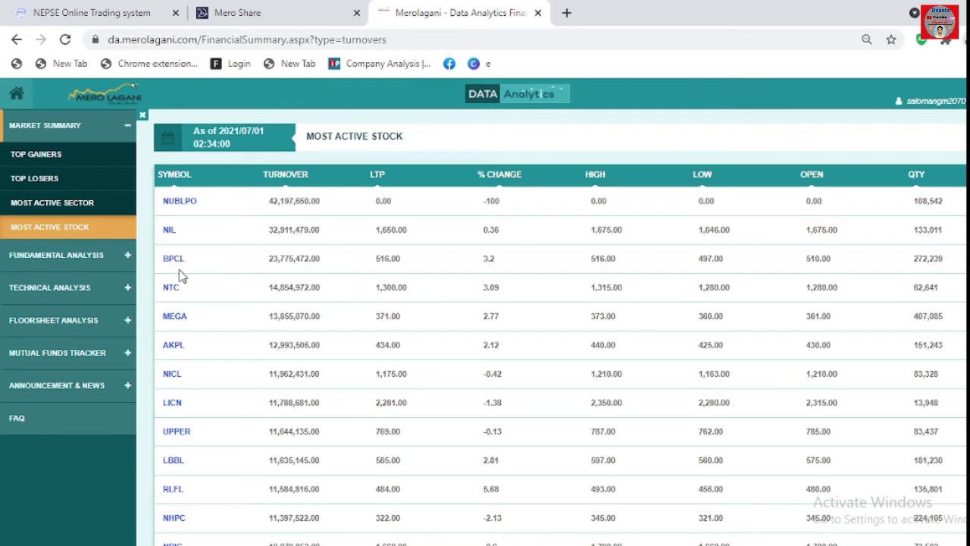
{"action": "scroll", "coordinate": [232, 314], "scroll_direction": "down", "scroll_amount": 6}
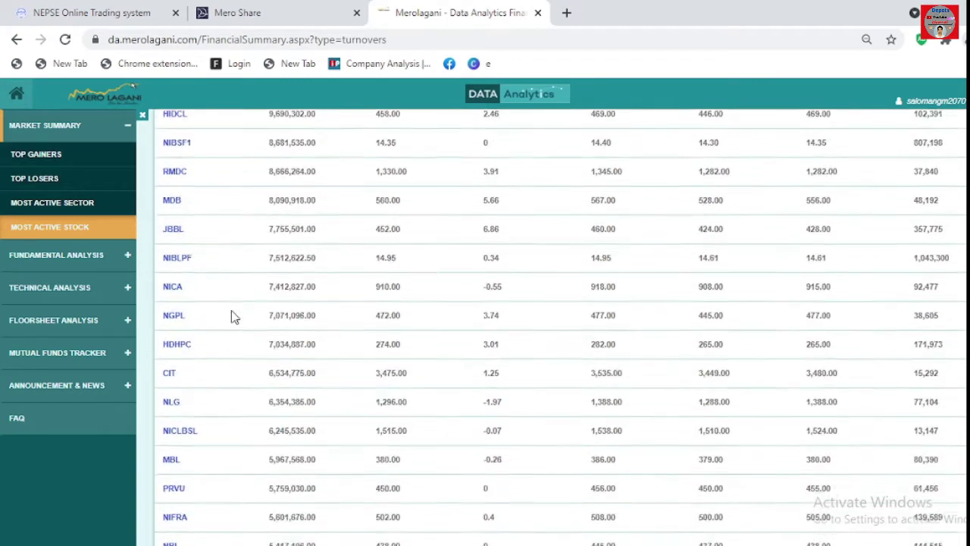
{"action": "scroll", "coordinate": [232, 313], "scroll_direction": "up", "scroll_amount": 4}
{"action": "scroll", "coordinate": [232, 314], "scroll_direction": "up", "scroll_amount": 2}
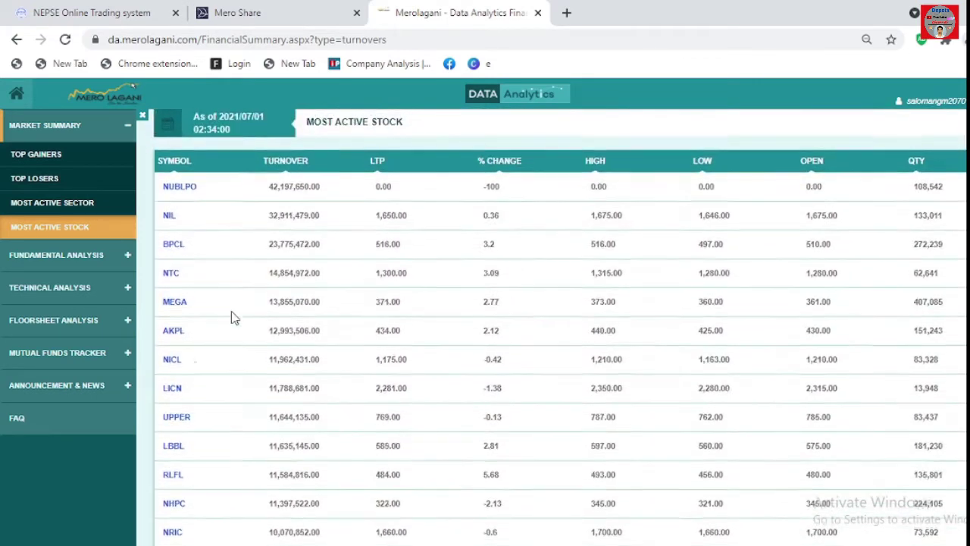
- Open the Financial Analysis page under Fundamental Analysis and load the report for company symbol NABIL
{"action": "left_click", "coordinate": [128, 256]}
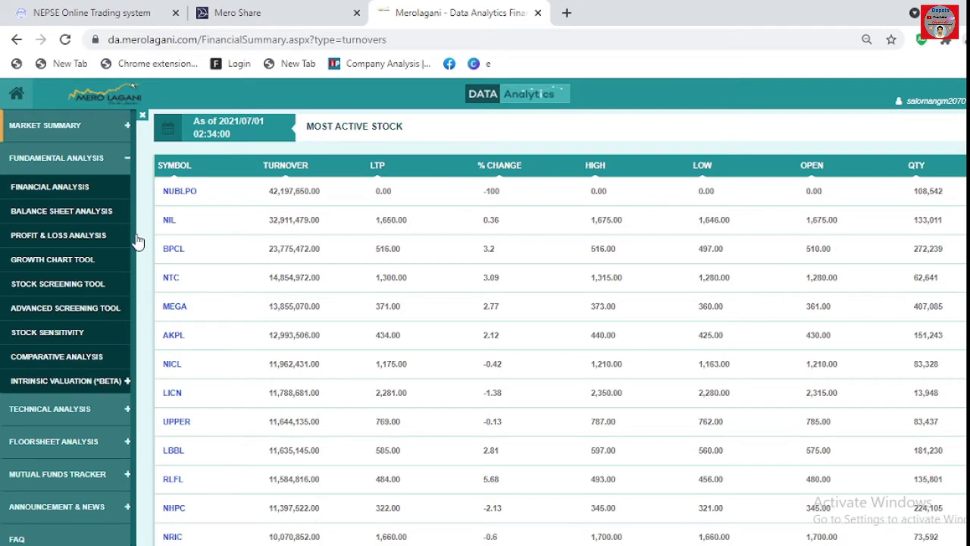
{"action": "left_click", "coordinate": [84, 191]}
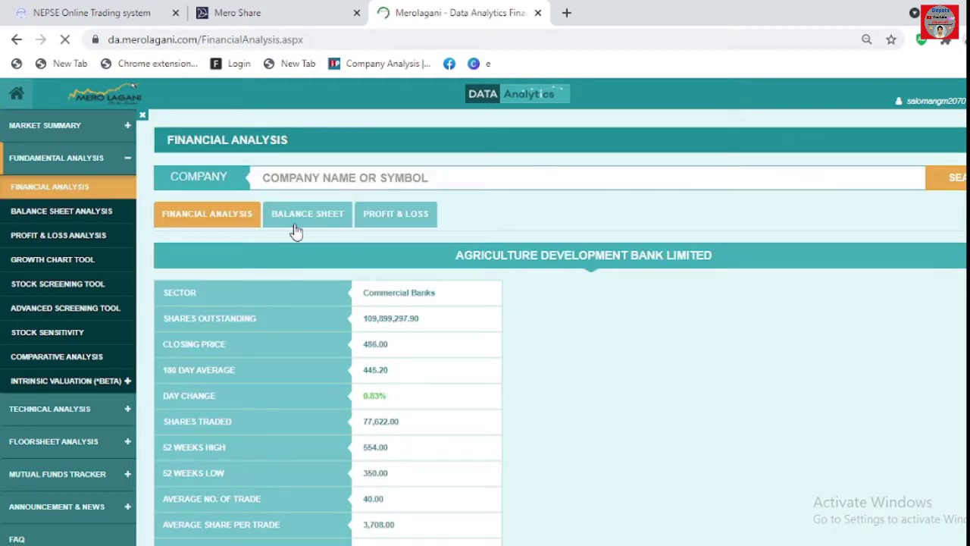
{"action": "left_click", "coordinate": [411, 177]}
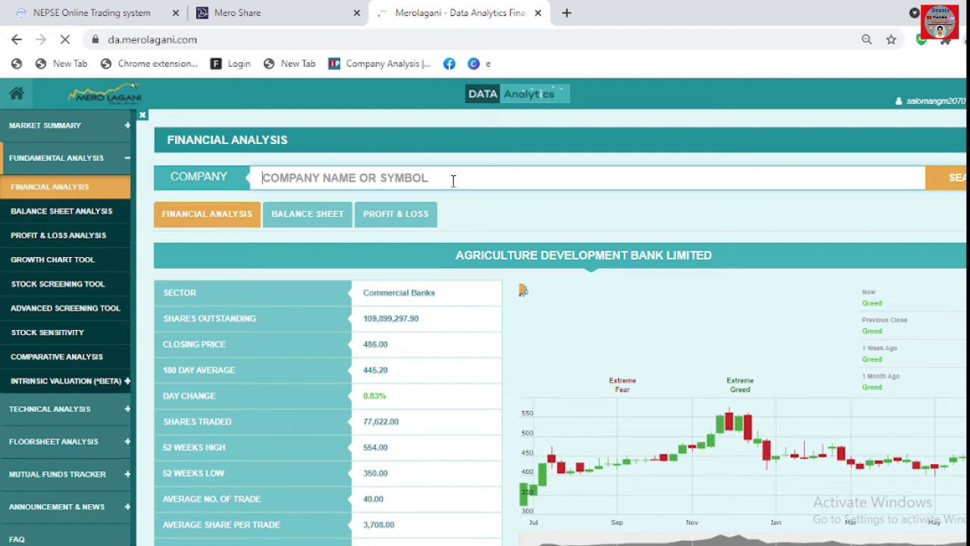
{"action": "type", "text": "NABBI"}
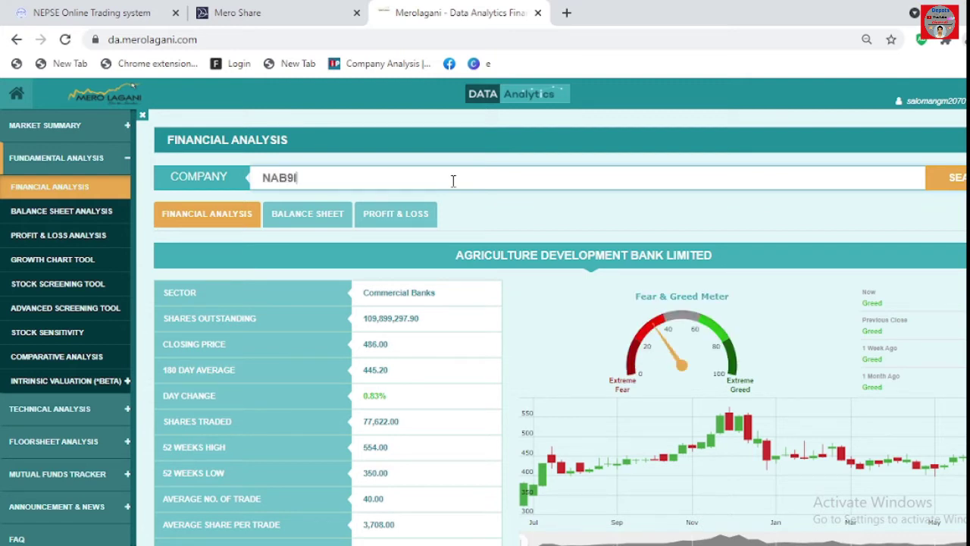
{"action": "key", "text": "BackSpace"}
{"action": "key", "text": "BackSpace"}
{"action": "type", "text": "IL"}
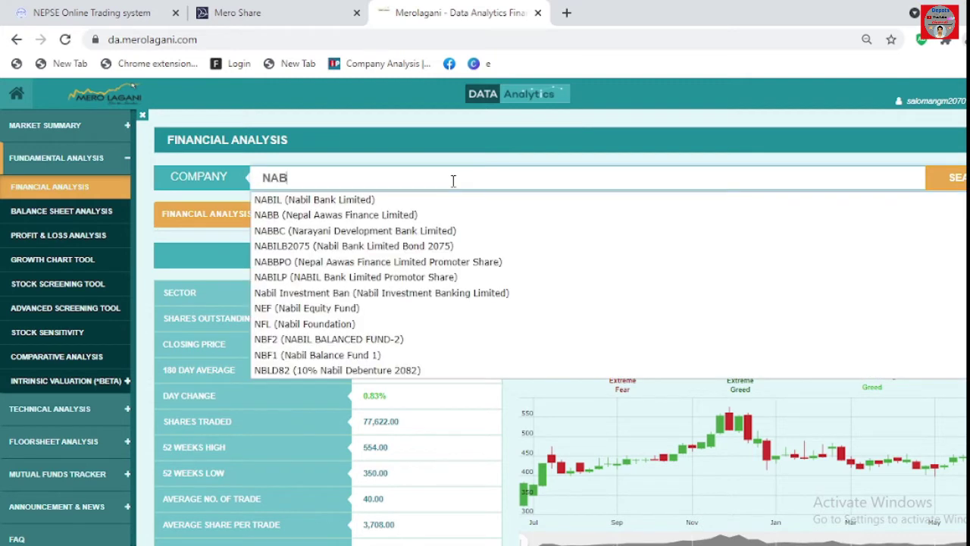
{"action": "left_click", "coordinate": [431, 202]}
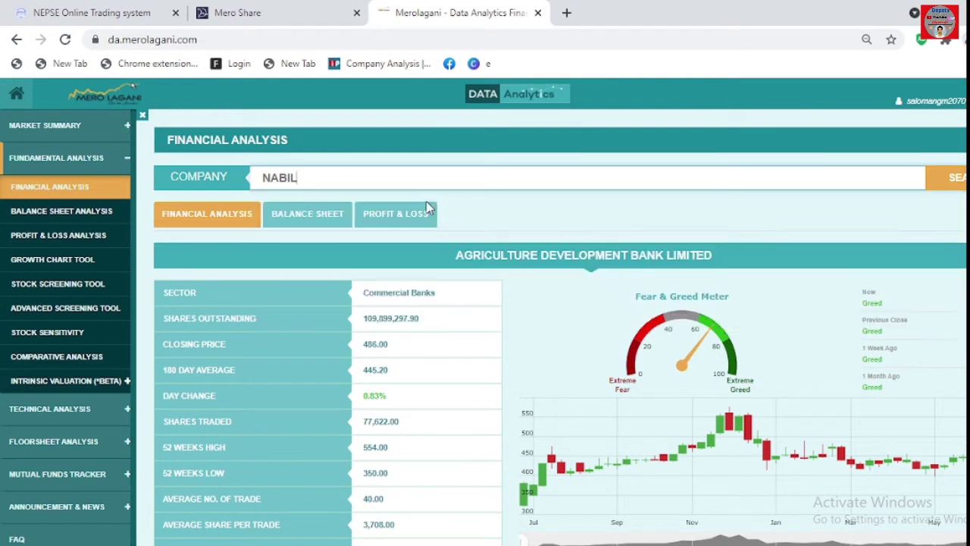
{"action": "left_click", "coordinate": [944, 178]}
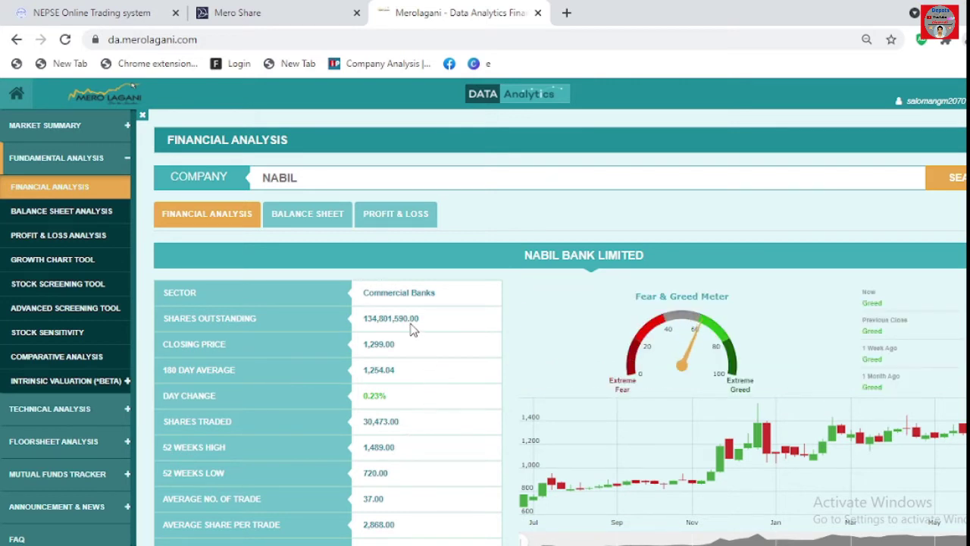
- Examine Nabil Bank's trading summary, quarterly particulars, growth figures and key financial ratios
{"action": "scroll", "coordinate": [464, 434], "scroll_direction": "down", "scroll_amount": 1}
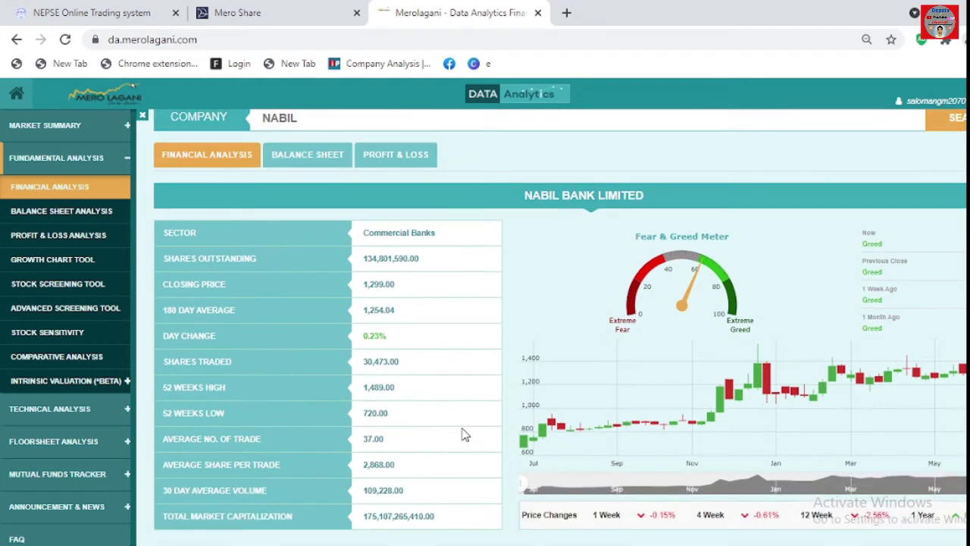
{"action": "scroll", "coordinate": [444, 420], "scroll_direction": "down", "scroll_amount": 1}
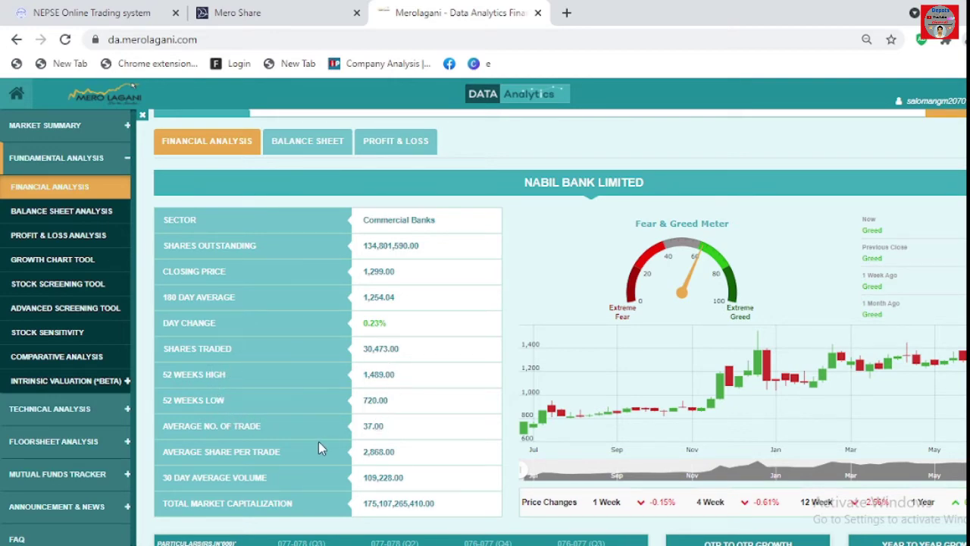
{"action": "scroll", "coordinate": [316, 442], "scroll_direction": "down", "scroll_amount": 2}
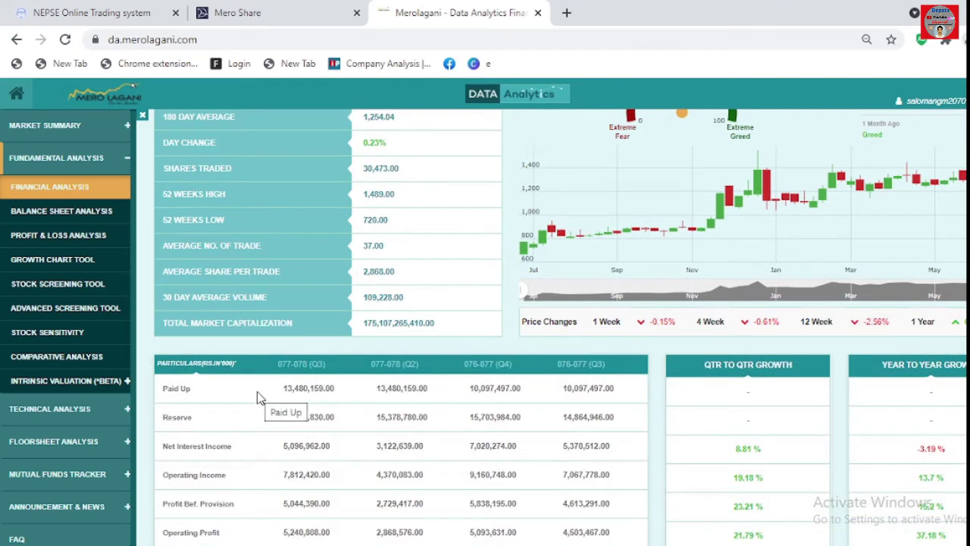
{"action": "scroll", "coordinate": [229, 432], "scroll_direction": "down", "scroll_amount": 1}
{"action": "scroll", "coordinate": [230, 431], "scroll_direction": "down", "scroll_amount": 3}
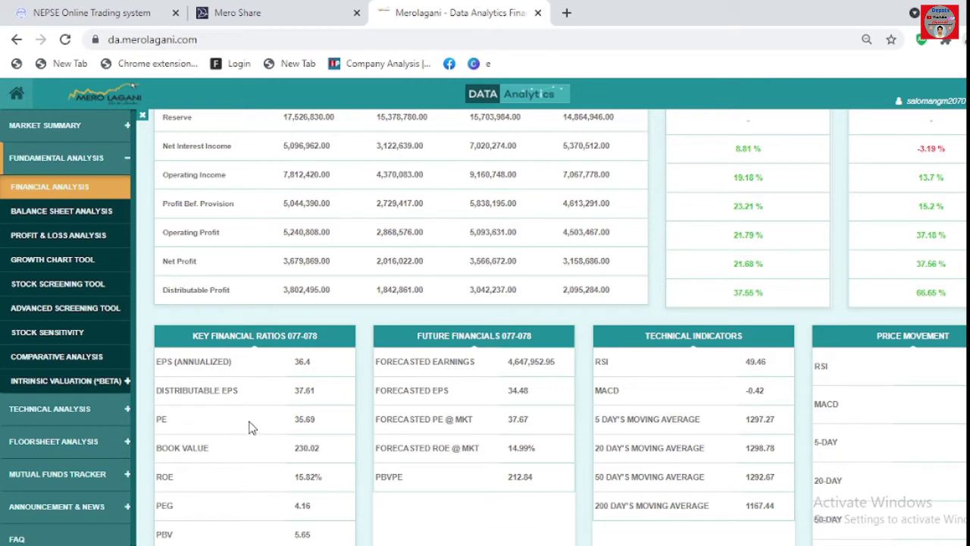
{"action": "scroll", "coordinate": [253, 427], "scroll_direction": "up", "scroll_amount": 1}
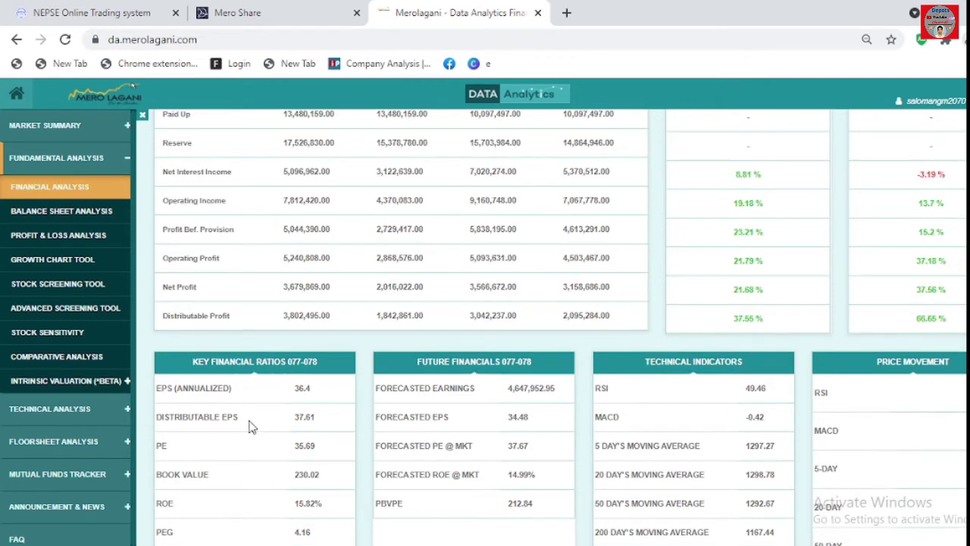
{"action": "scroll", "coordinate": [254, 427], "scroll_direction": "up", "scroll_amount": 1}
{"action": "scroll", "coordinate": [257, 424], "scroll_direction": "up", "scroll_amount": 1}
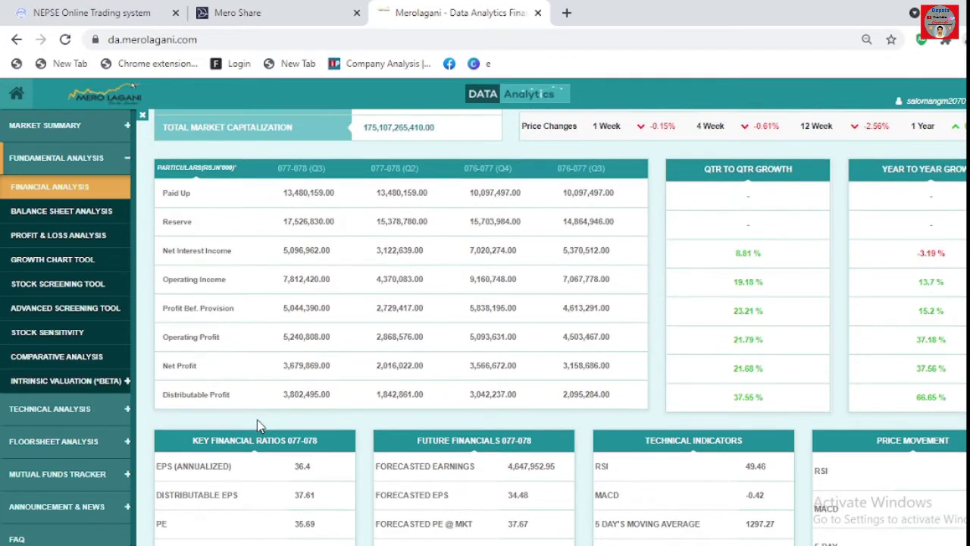
{"action": "scroll", "coordinate": [257, 424], "scroll_direction": "down", "scroll_amount": 3}
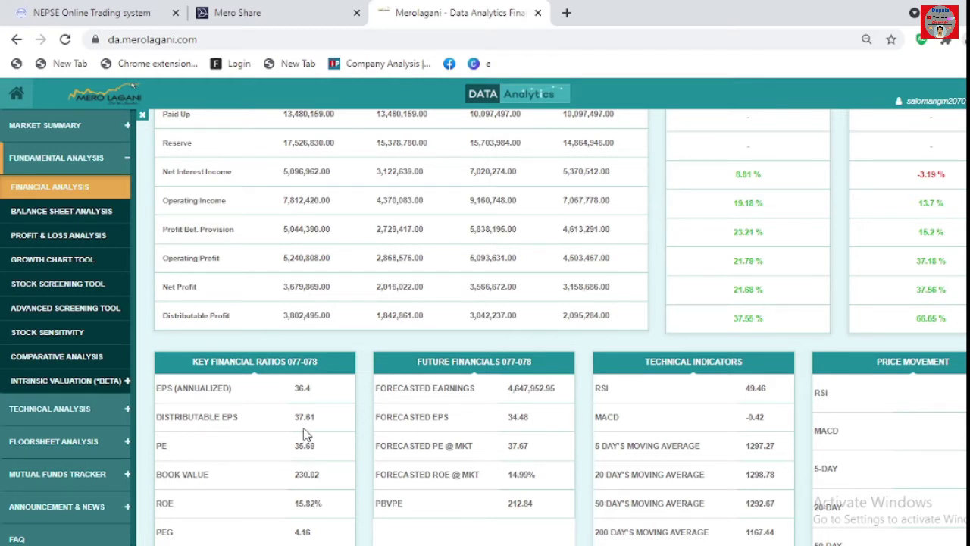
{"action": "scroll", "coordinate": [311, 439], "scroll_direction": "down", "scroll_amount": 1}
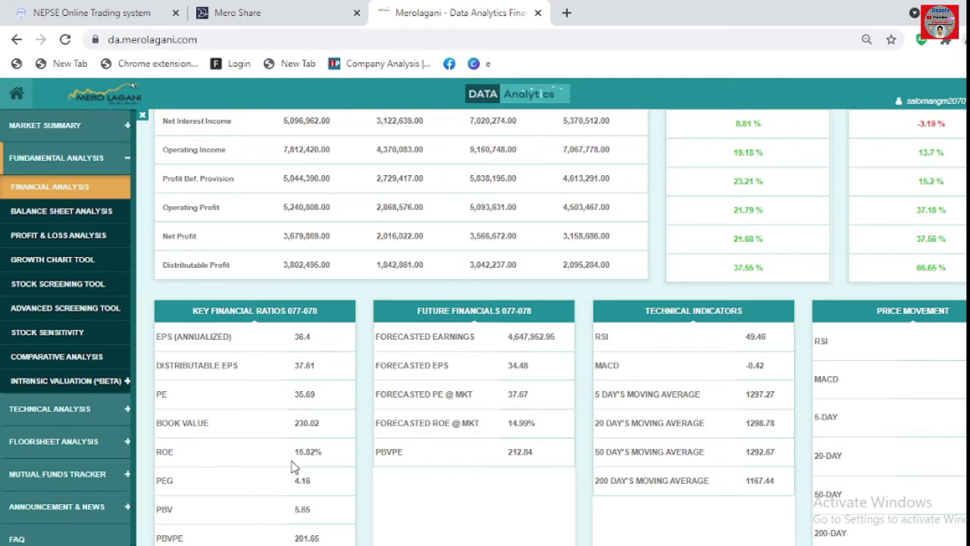
{"action": "scroll", "coordinate": [294, 466], "scroll_direction": "down", "scroll_amount": 1}
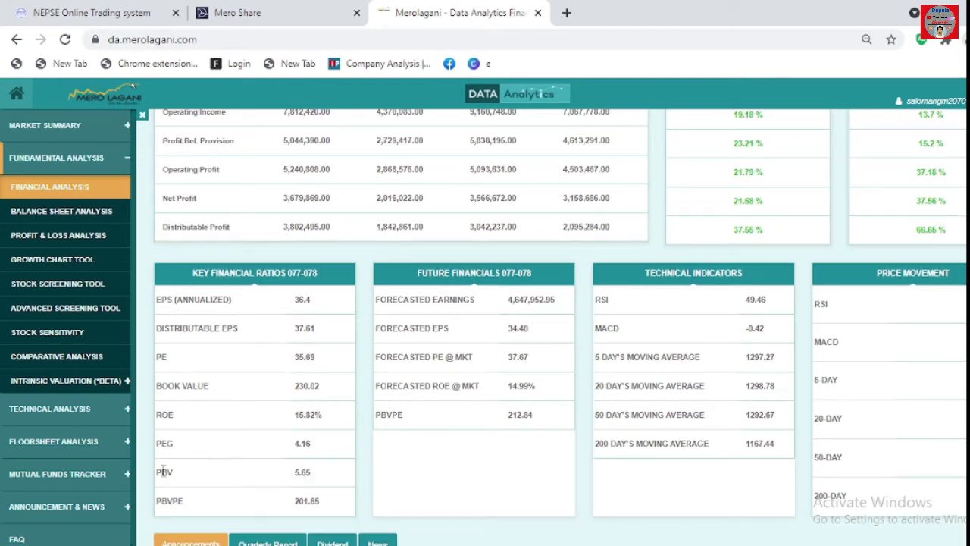
{"action": "scroll", "coordinate": [243, 484], "scroll_direction": "down", "scroll_amount": 1}
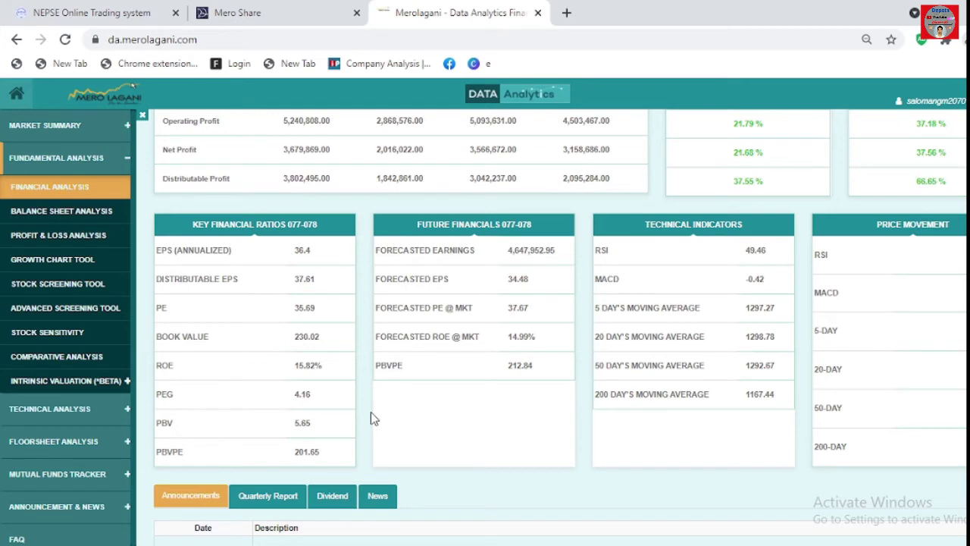
- Show Nabil Bank's quarterly report list and review its dividend history by fiscal year
{"action": "scroll", "coordinate": [371, 414], "scroll_direction": "down", "scroll_amount": 3}
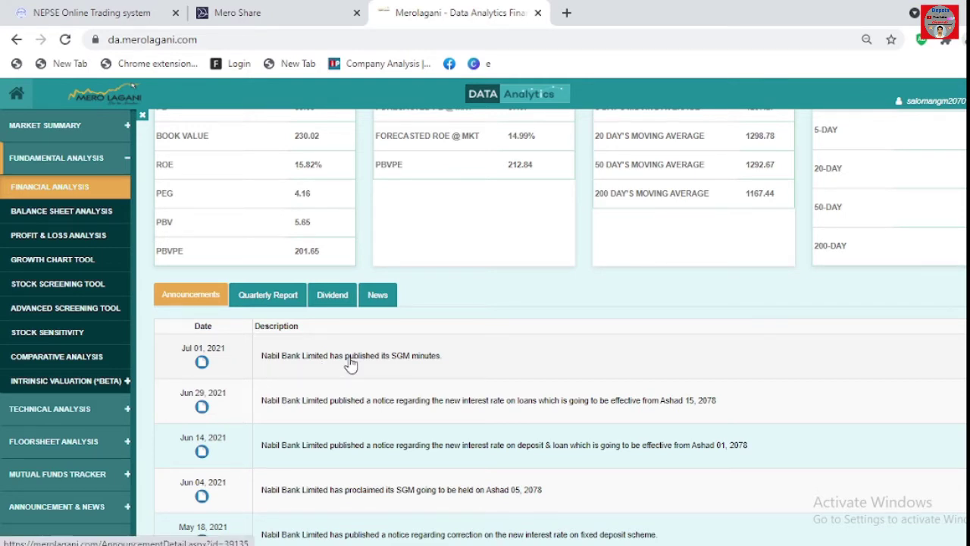
{"action": "left_click", "coordinate": [270, 300]}
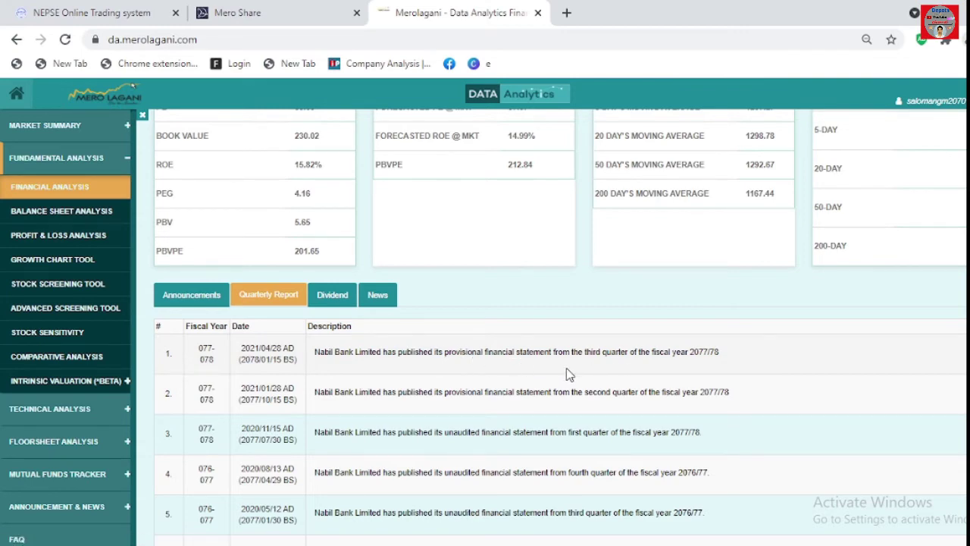
{"action": "left_click", "coordinate": [333, 296]}
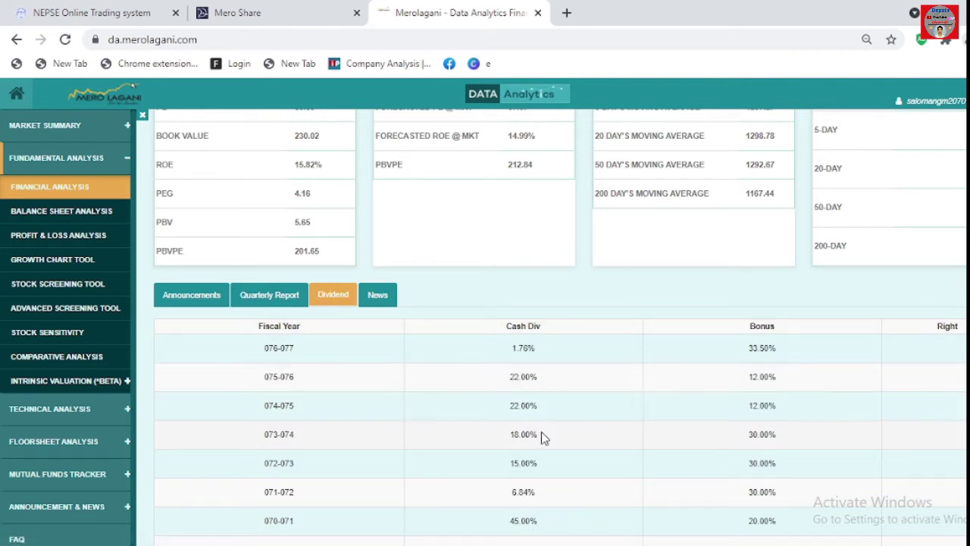
{"action": "scroll", "coordinate": [552, 468], "scroll_direction": "down", "scroll_amount": 3}
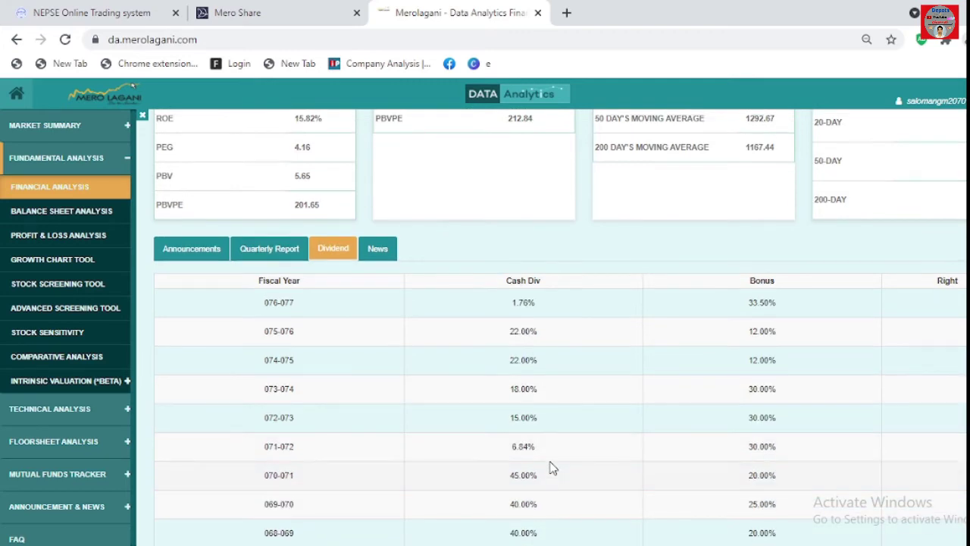
{"action": "scroll", "coordinate": [295, 451], "scroll_direction": "up", "scroll_amount": 4}
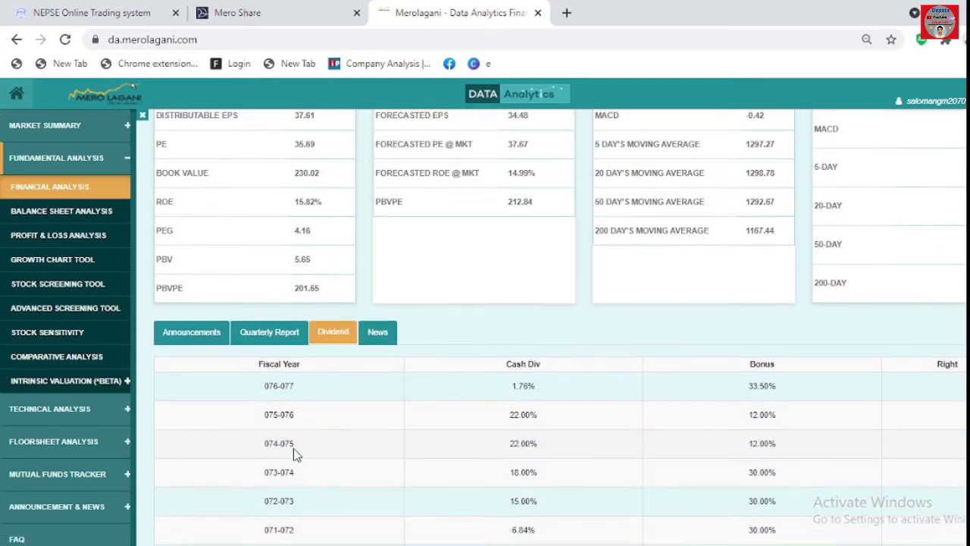
{"action": "scroll", "coordinate": [274, 523], "scroll_direction": "down", "scroll_amount": 2}
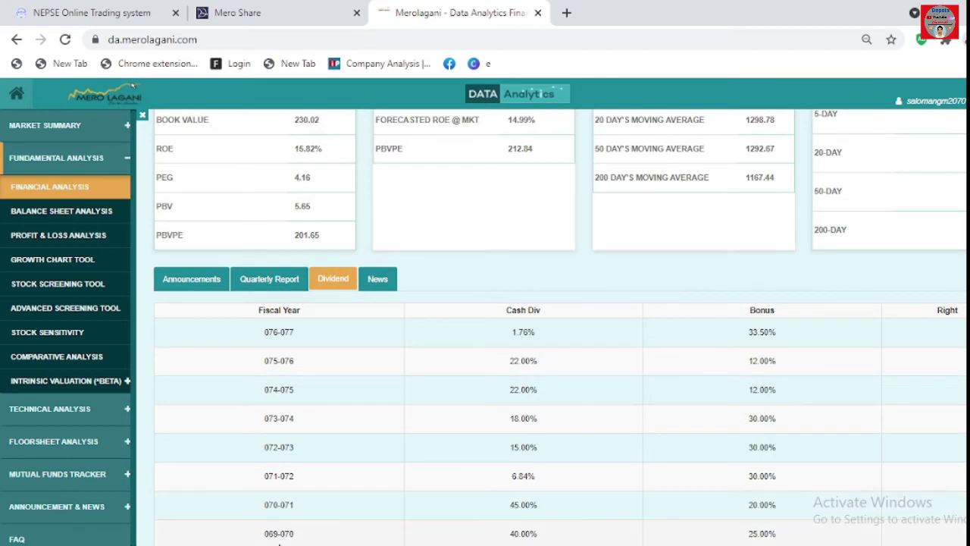
{"action": "scroll", "coordinate": [281, 526], "scroll_direction": "down", "scroll_amount": 1}
{"action": "scroll", "coordinate": [293, 525], "scroll_direction": "down", "scroll_amount": 2}
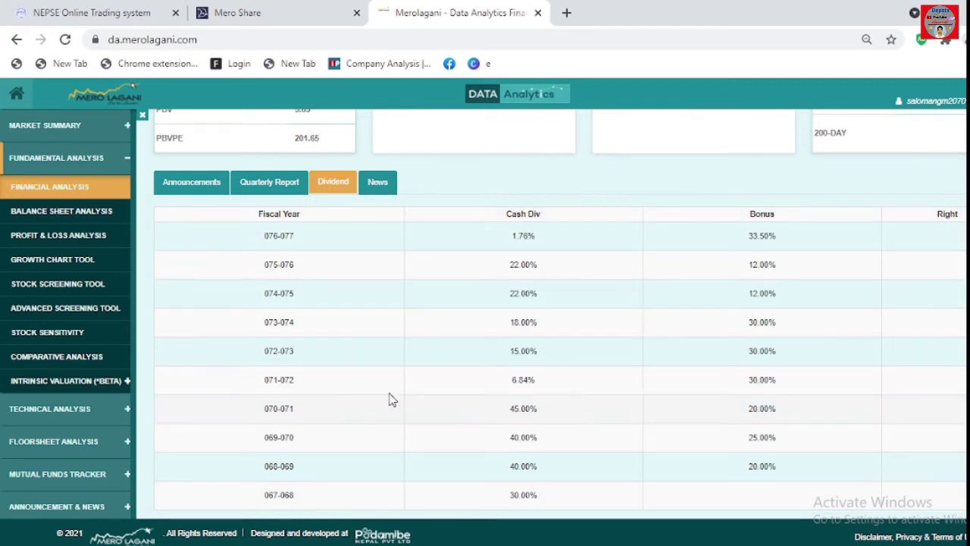
{"action": "scroll", "coordinate": [334, 461], "scroll_direction": "up", "scroll_amount": 1}
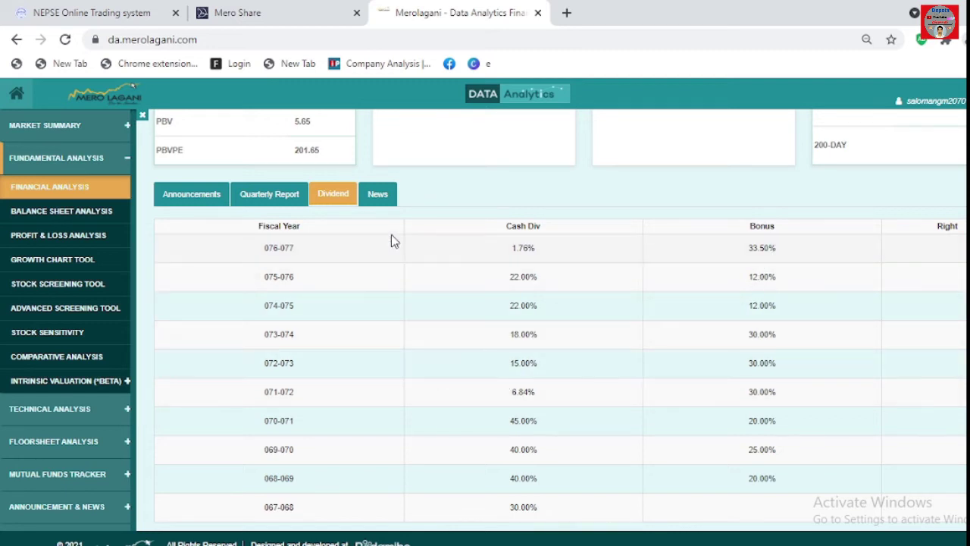
{"action": "scroll", "coordinate": [404, 369], "scroll_direction": "up", "scroll_amount": 1}
{"action": "scroll", "coordinate": [404, 369], "scroll_direction": "up", "scroll_amount": 5}
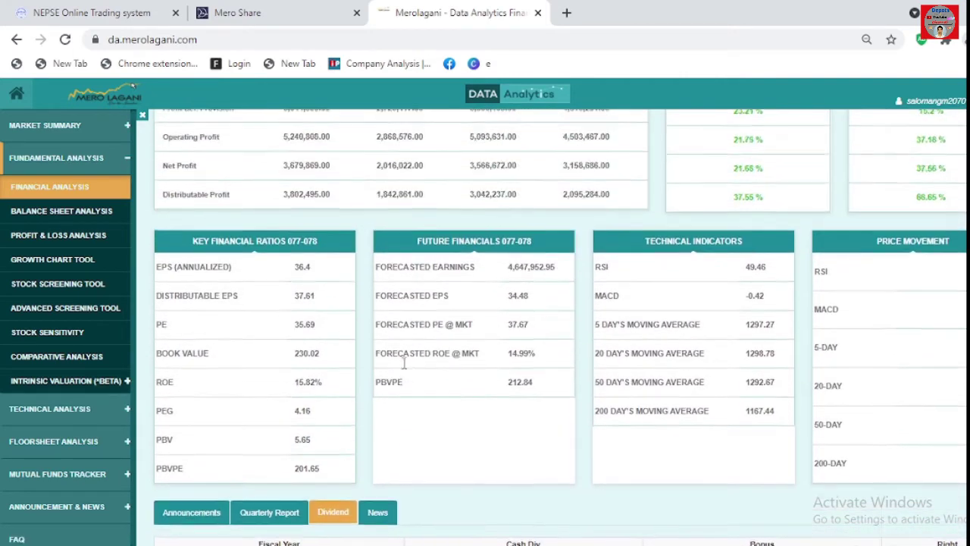
- Review the Balance Sheet Analysis and Profit & Loss Analysis tables for Agriculture Development Bank Limited
{"action": "left_click", "coordinate": [94, 217]}
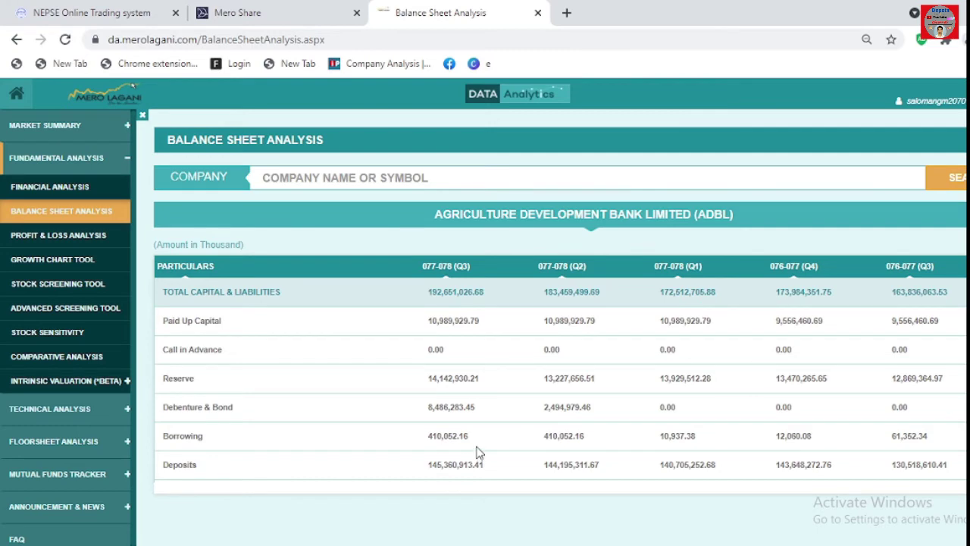
{"action": "scroll", "coordinate": [472, 472], "scroll_direction": "down", "scroll_amount": 1}
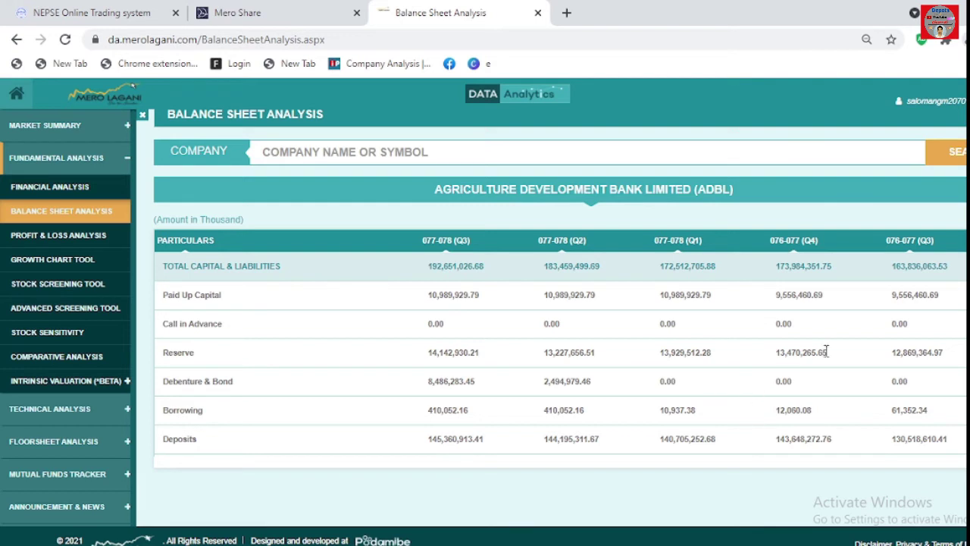
{"action": "left_click", "coordinate": [85, 244]}
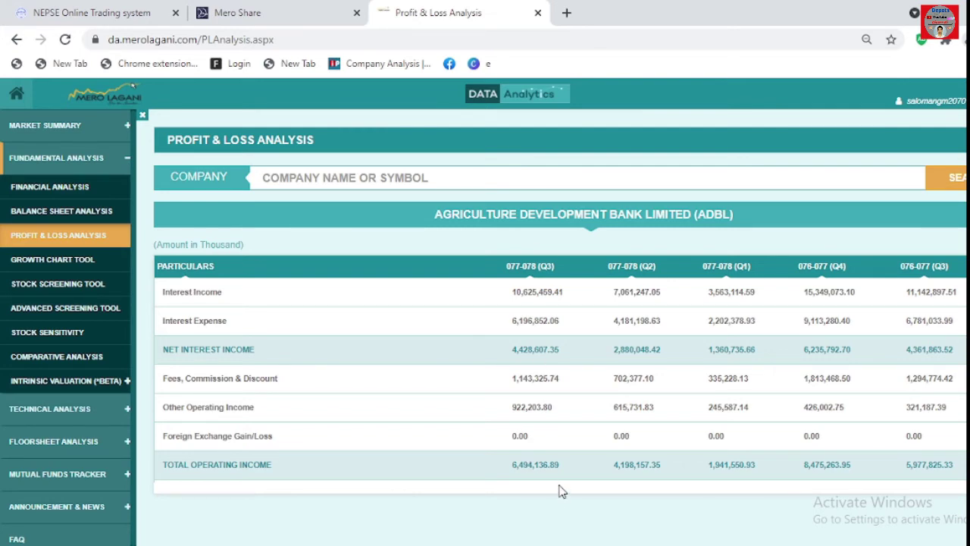
{"action": "scroll", "coordinate": [562, 473], "scroll_direction": "down", "scroll_amount": 1}
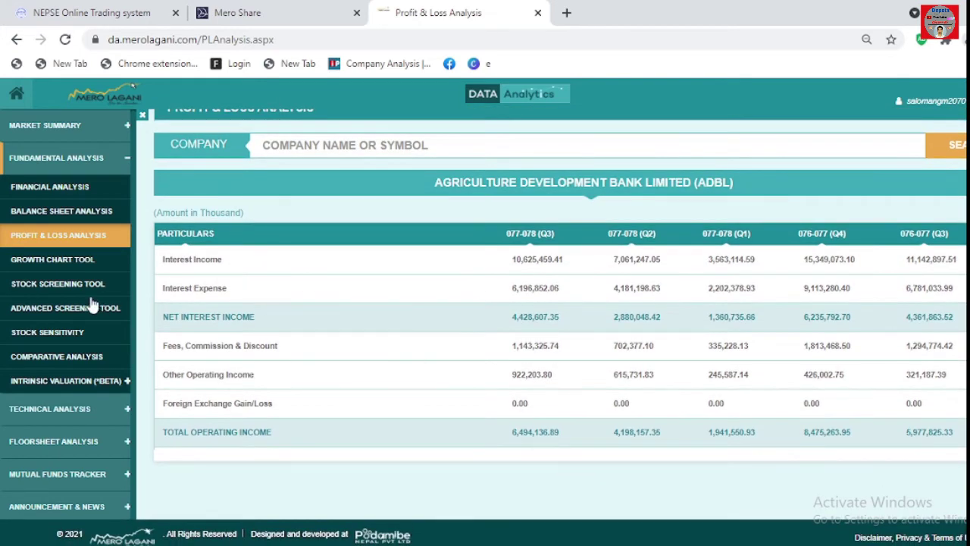
- Open the Growth Chart Tool under Fundamental Analysis
{"action": "left_click", "coordinate": [67, 262]}
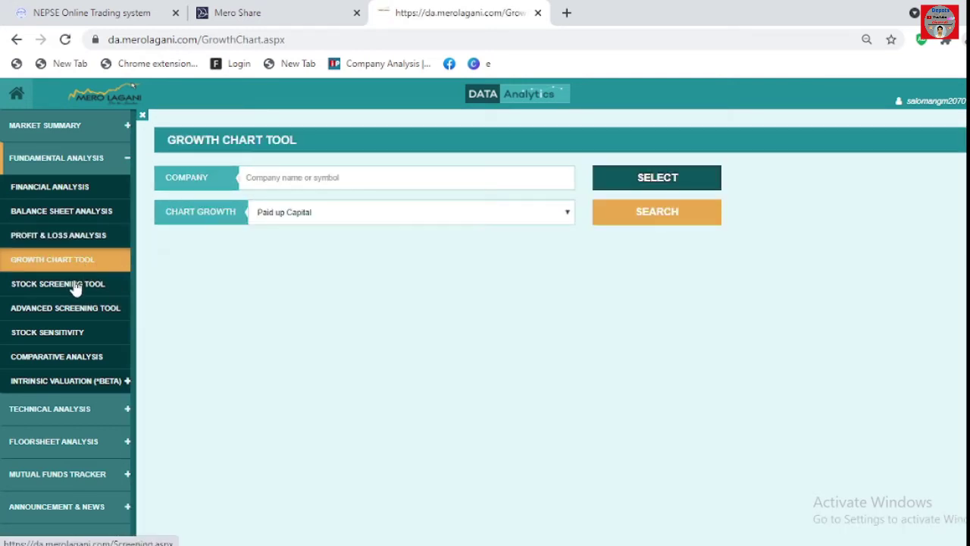
- Open the Stock Screening Tool under Fundamental Analysis and the Advanced Chart under Technical Analysis
{"action": "left_click", "coordinate": [79, 288]}
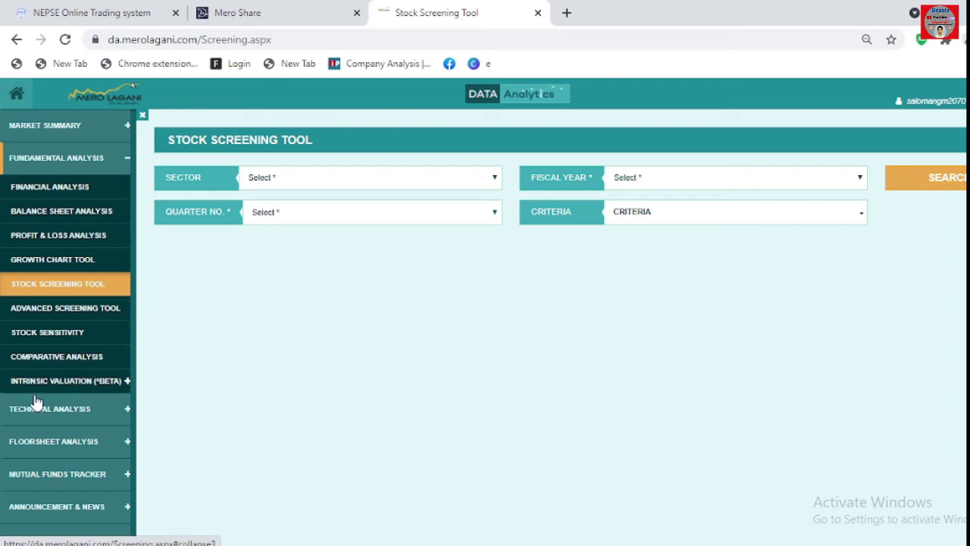
{"action": "left_click", "coordinate": [128, 410]}
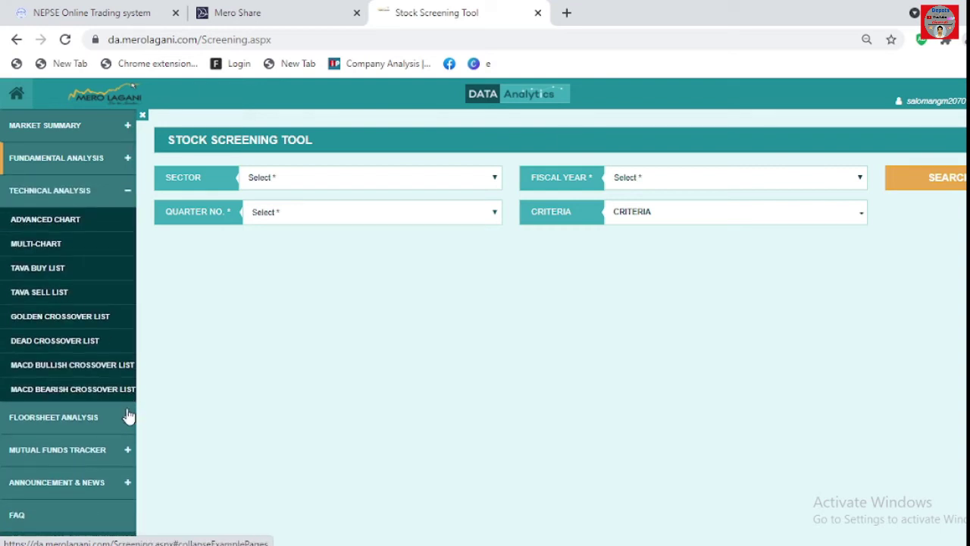
{"action": "left_click", "coordinate": [80, 228]}
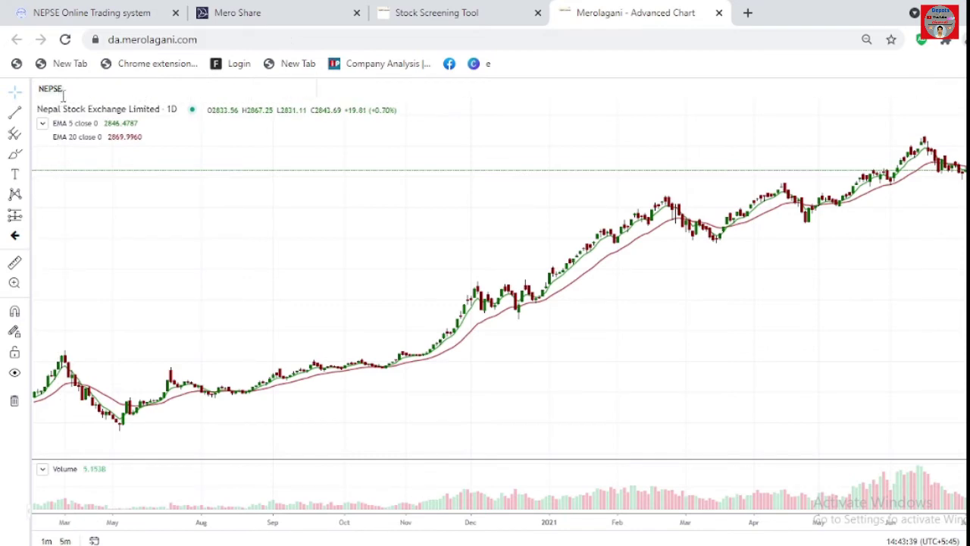
- Load NABIL (Nabil Bank Limited) in the Advanced Chart and examine its daily price history at wider and closer ranges
{"action": "left_click", "coordinate": [63, 95]}
{"action": "type", "text": "NABI"}
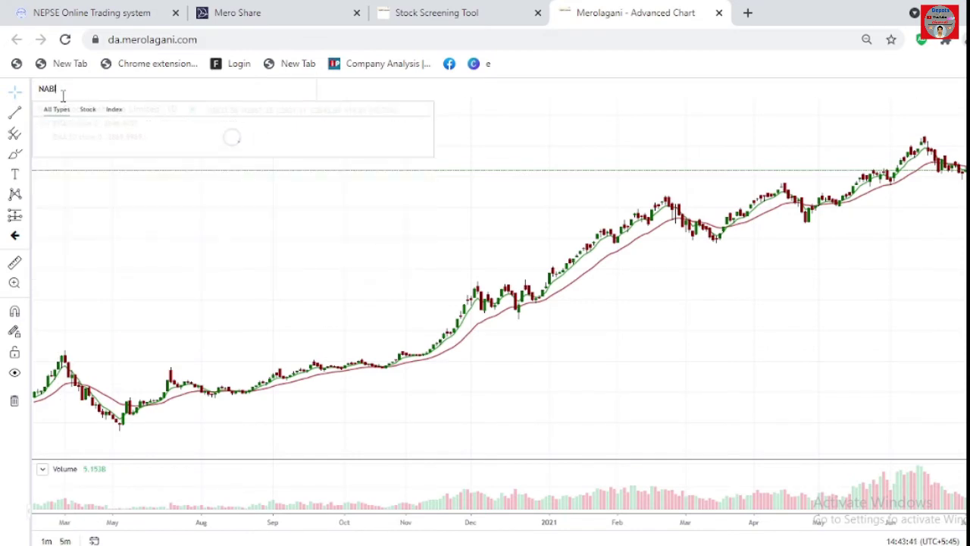
{"action": "type", "text": "L"}
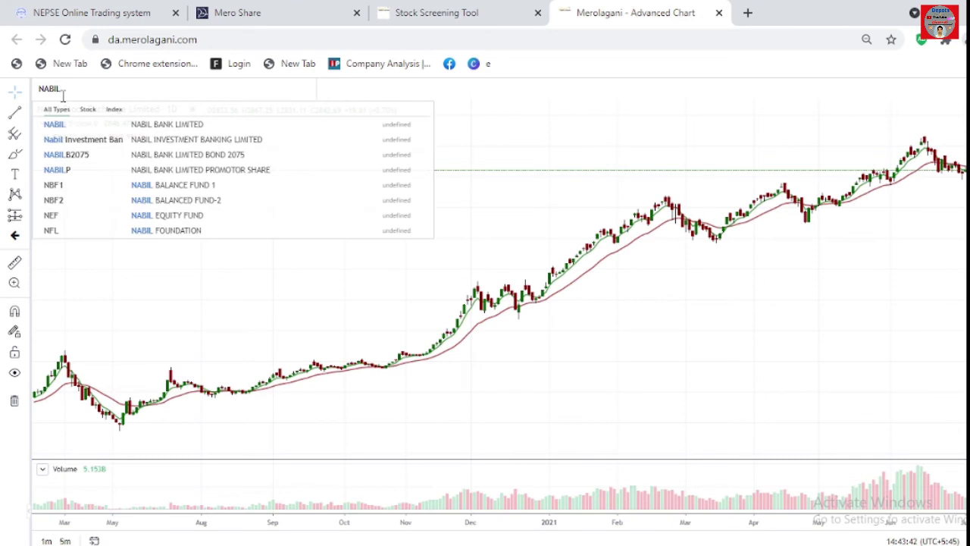
{"action": "left_click", "coordinate": [161, 126]}
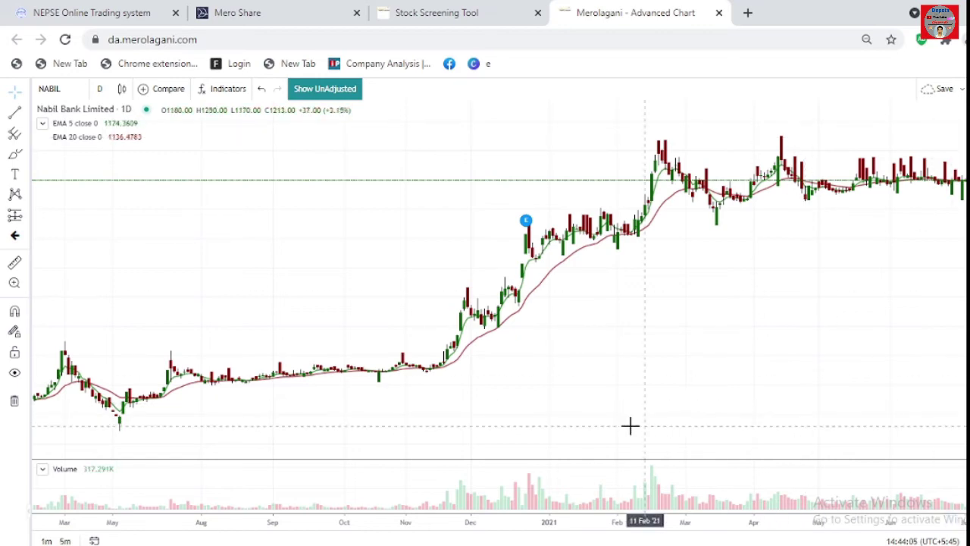
{"action": "scroll", "coordinate": [625, 421], "scroll_direction": "down", "scroll_amount": 3}
{"action": "scroll", "coordinate": [615, 414], "scroll_direction": "down", "scroll_amount": 2}
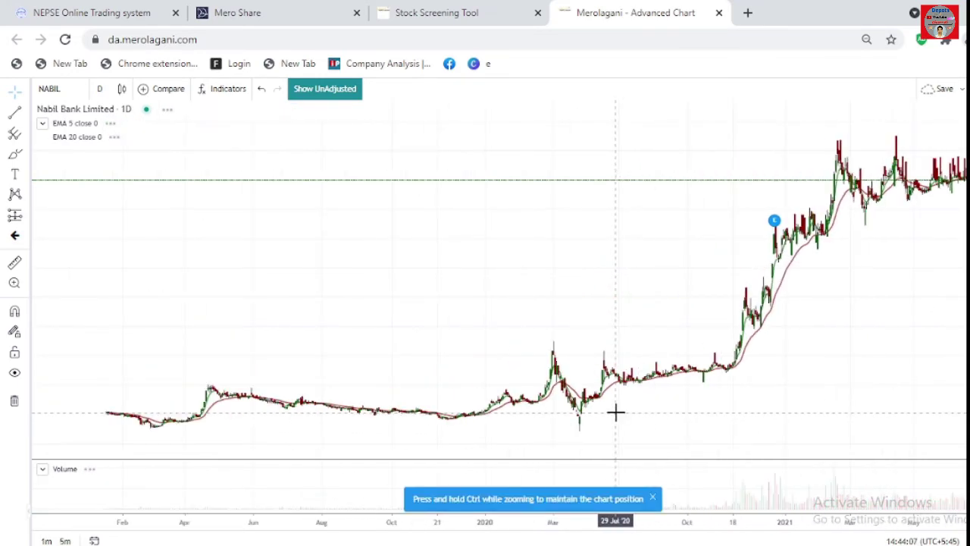
{"action": "scroll", "coordinate": [697, 374], "scroll_direction": "up", "scroll_amount": 4}
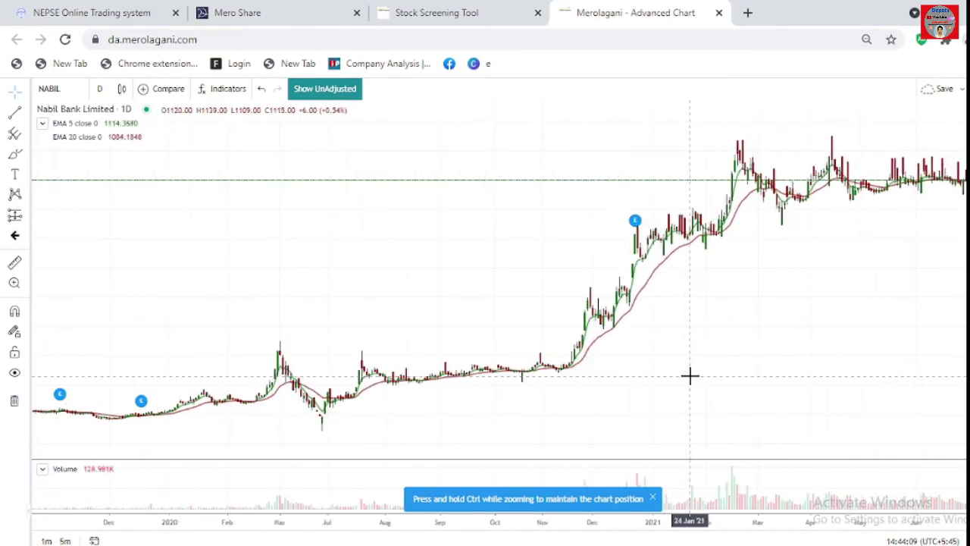
{"action": "scroll", "coordinate": [753, 379], "scroll_direction": "up", "scroll_amount": 3}
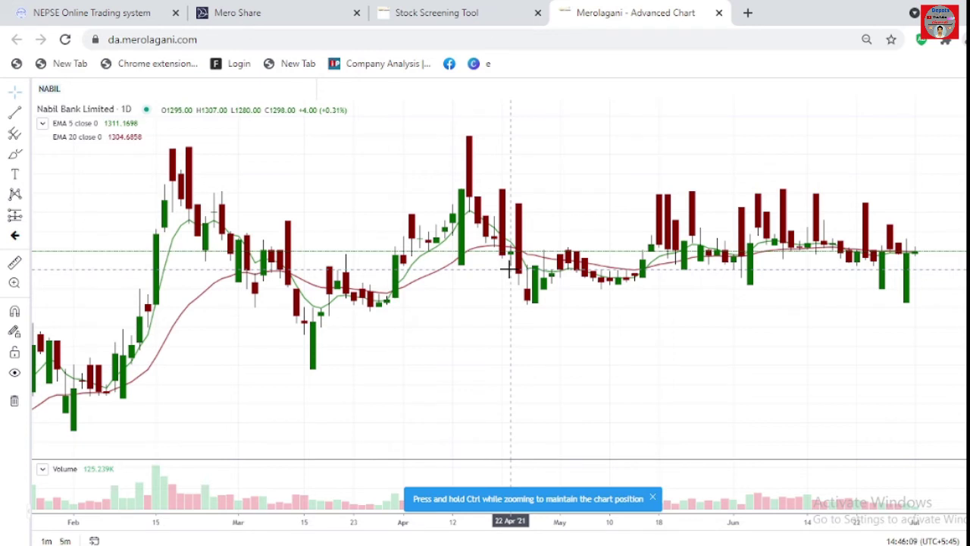
- Close the Advanced Chart and briefly view the Multi-Chart page before closing it
{"action": "left_click", "coordinate": [719, 13]}
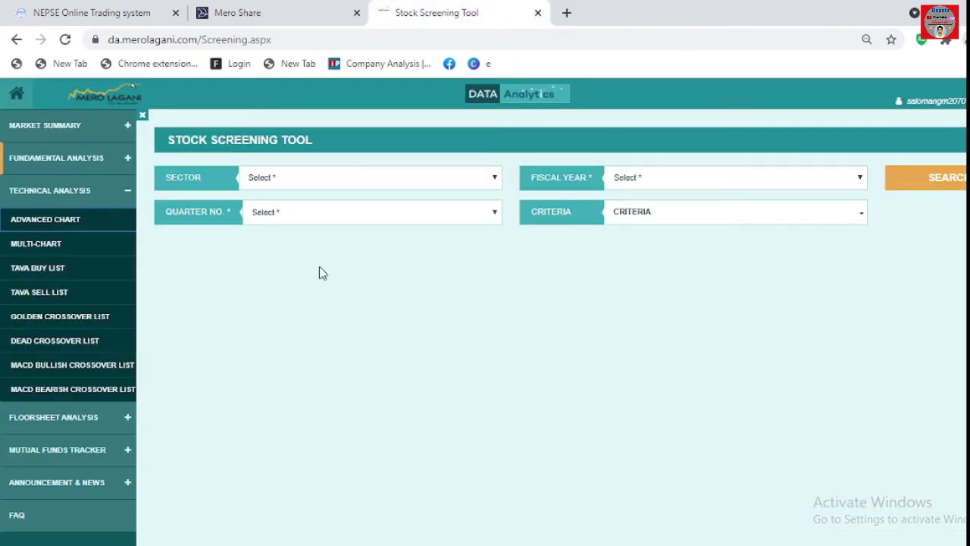
{"action": "left_click", "coordinate": [63, 244]}
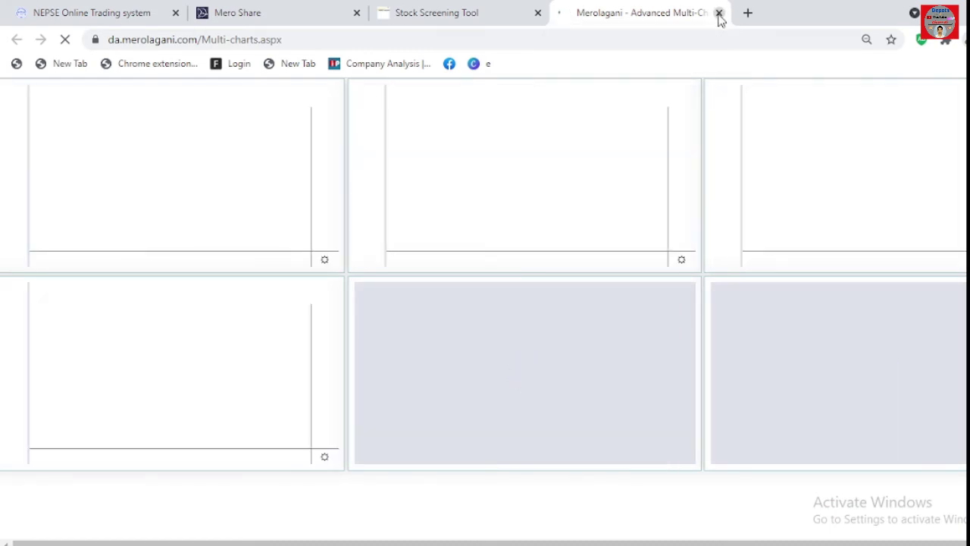
{"action": "left_click", "coordinate": [719, 14]}
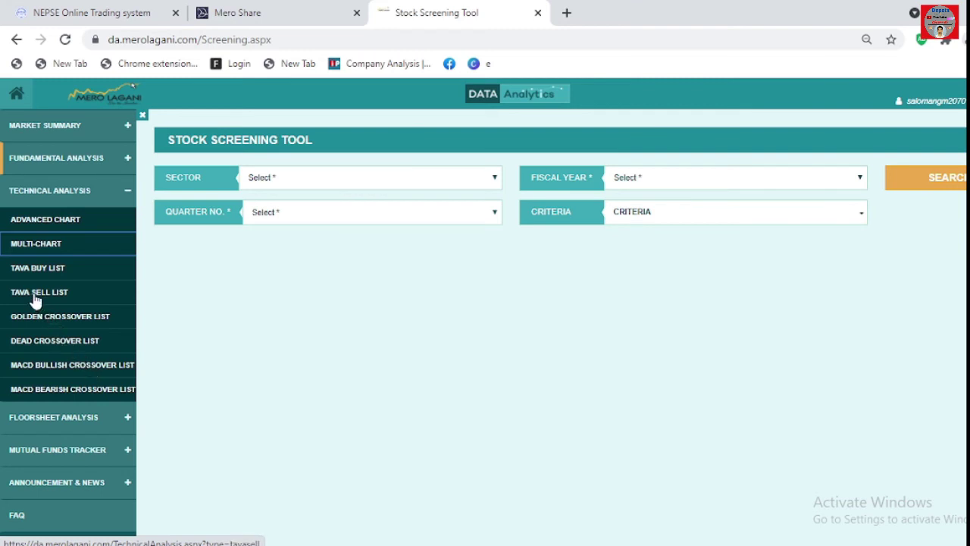
- Show the Top Turnover Brokers list under Floorsheet Analysis and open broker 58's details briefly before closing them
{"action": "left_click", "coordinate": [129, 418]}
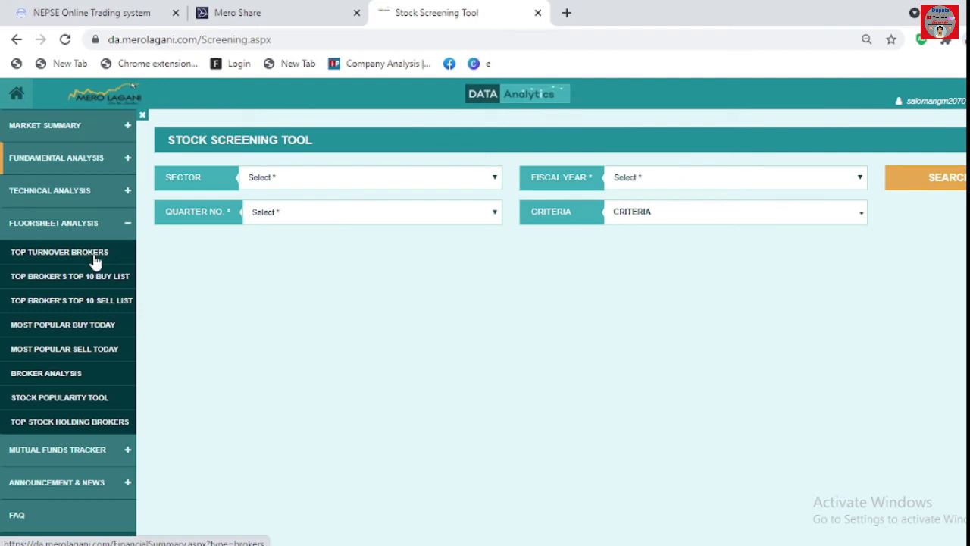
{"action": "left_click", "coordinate": [98, 260]}
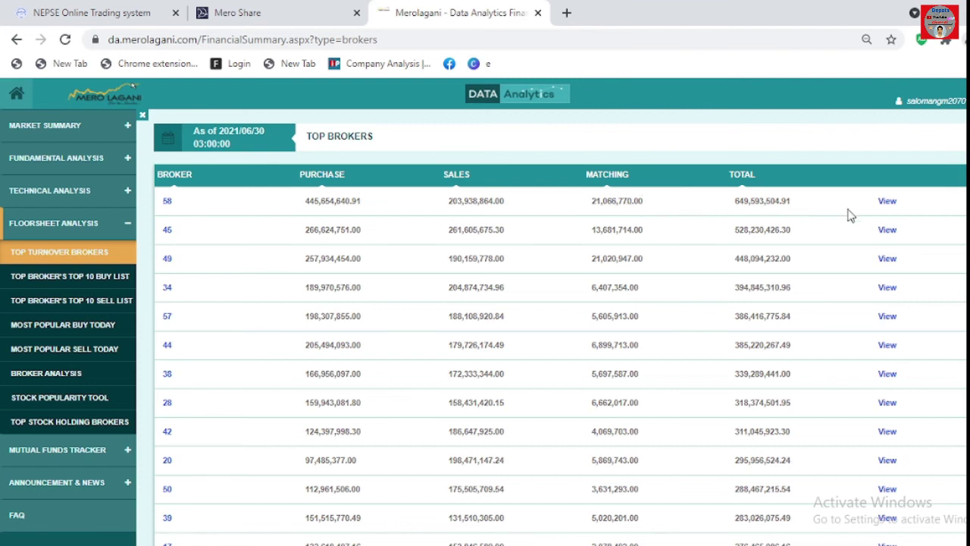
{"action": "left_click", "coordinate": [889, 202]}
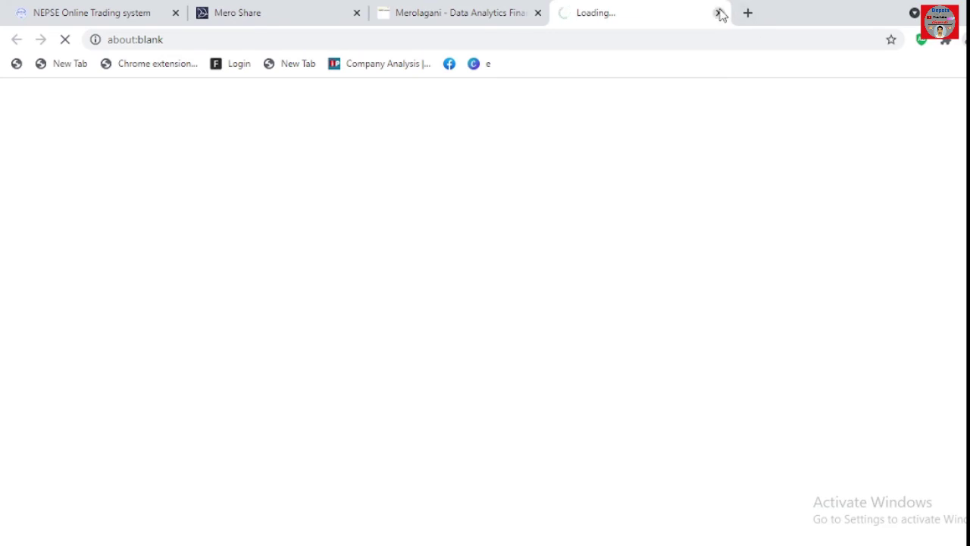
{"action": "left_click", "coordinate": [719, 13]}
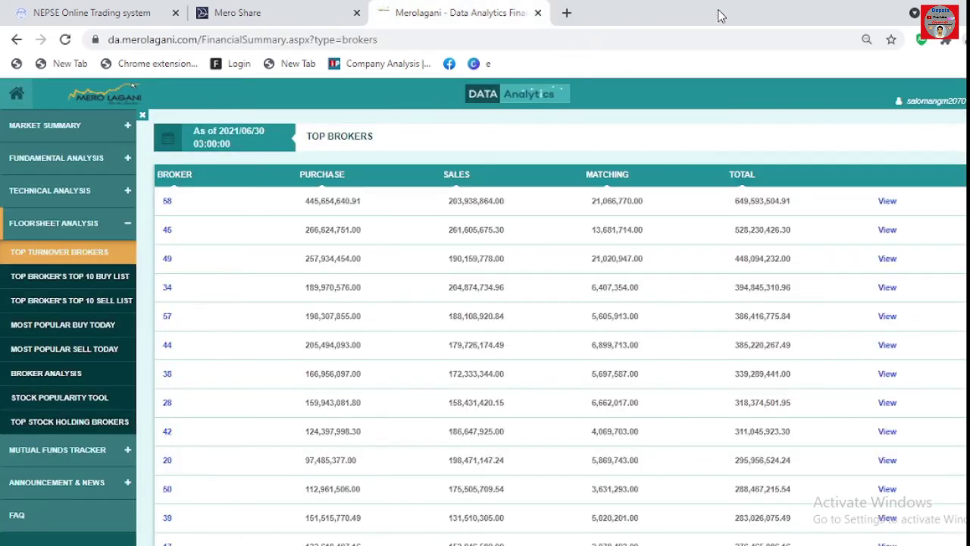
- Review the Floorsheet Analysis lists for Top Broker's Top 10 Buy, Top Broker's Top 10 Sell and Most Popular Buy Today
{"action": "left_click", "coordinate": [85, 291]}
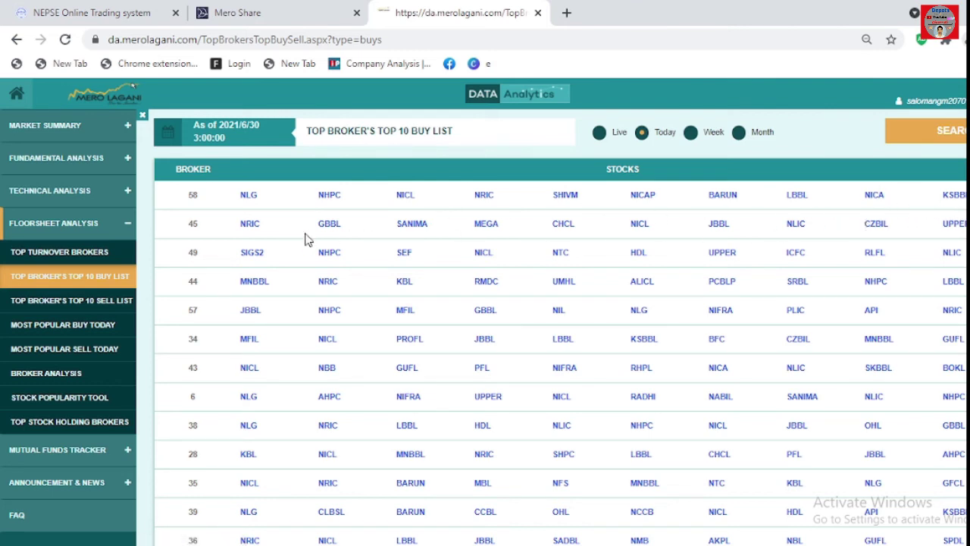
{"action": "left_click", "coordinate": [95, 303]}
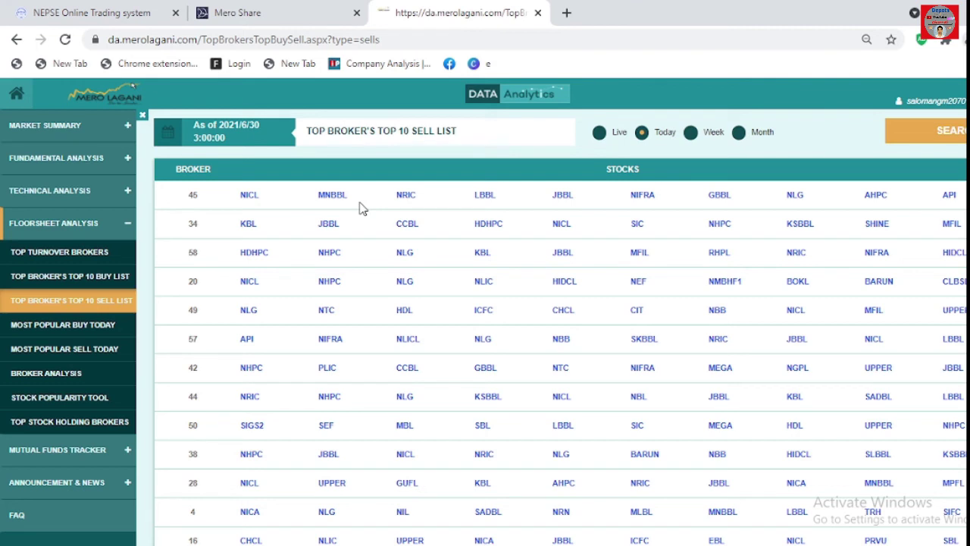
{"action": "left_click", "coordinate": [110, 325]}
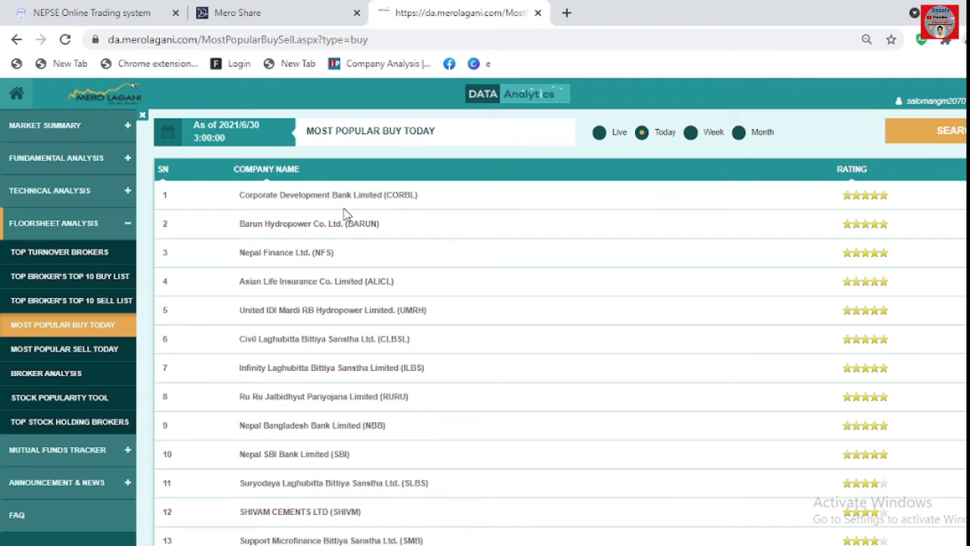
- View Today's NAV under Mutual Funds Tracker and Today's Events under Announcement & News
{"action": "left_click", "coordinate": [70, 376]}
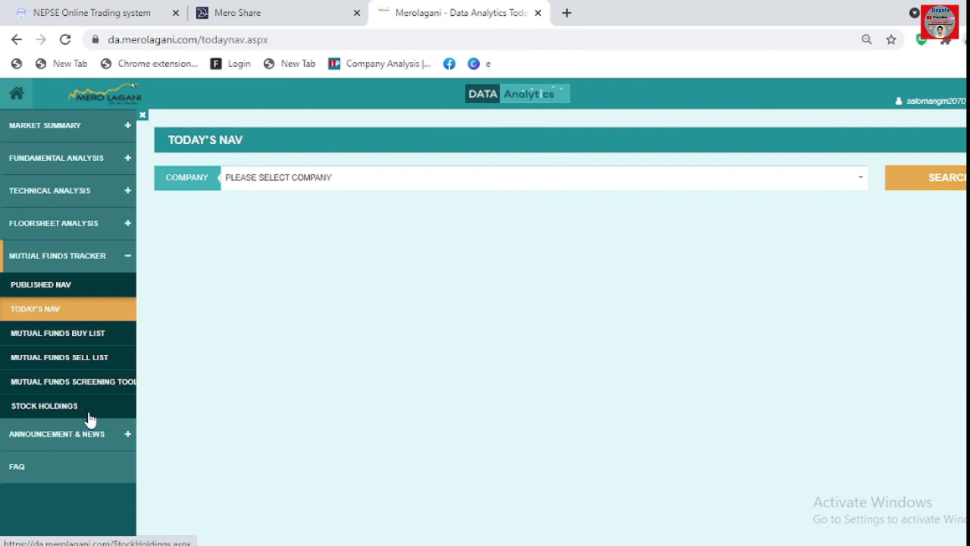
{"action": "left_click", "coordinate": [98, 441]}
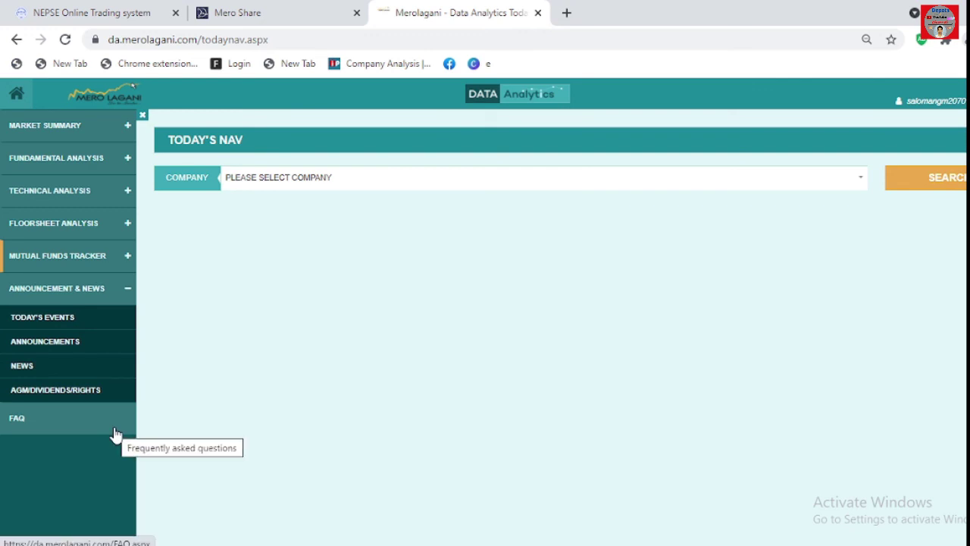
{"action": "left_click", "coordinate": [70, 323]}
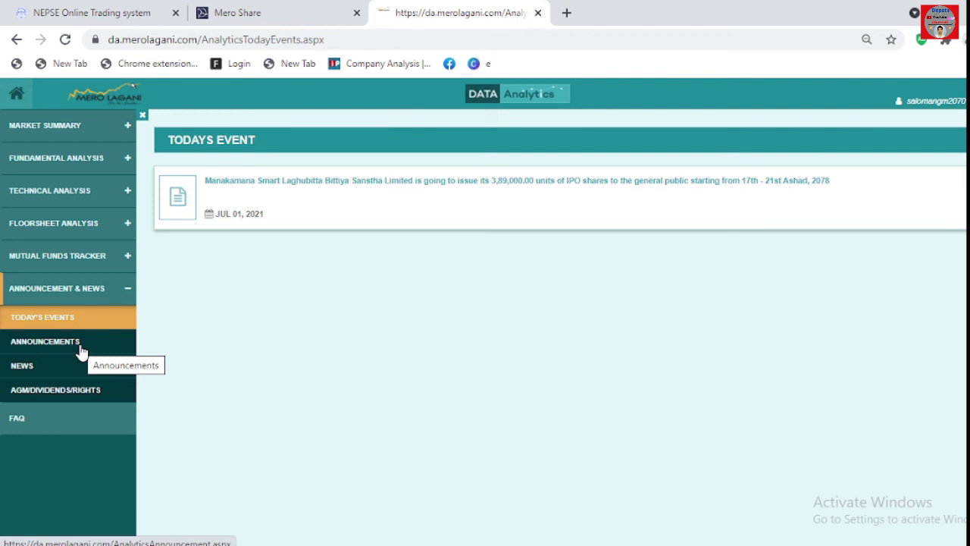
- Switch to Mero Share and try to open the My EDIS and My Purchase Source pages
{"action": "key", "text": "ctrl+shift+Tab"}
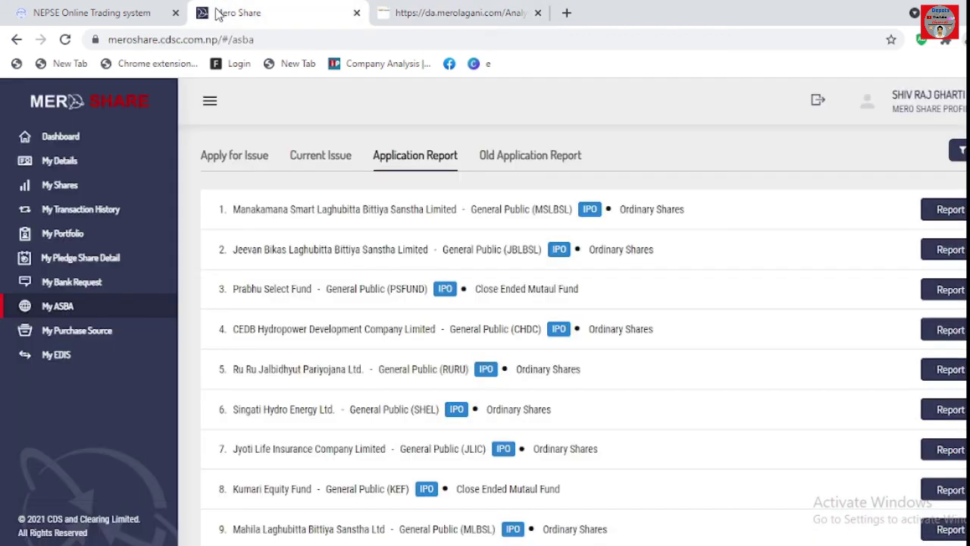
{"action": "left_click", "coordinate": [68, 355]}
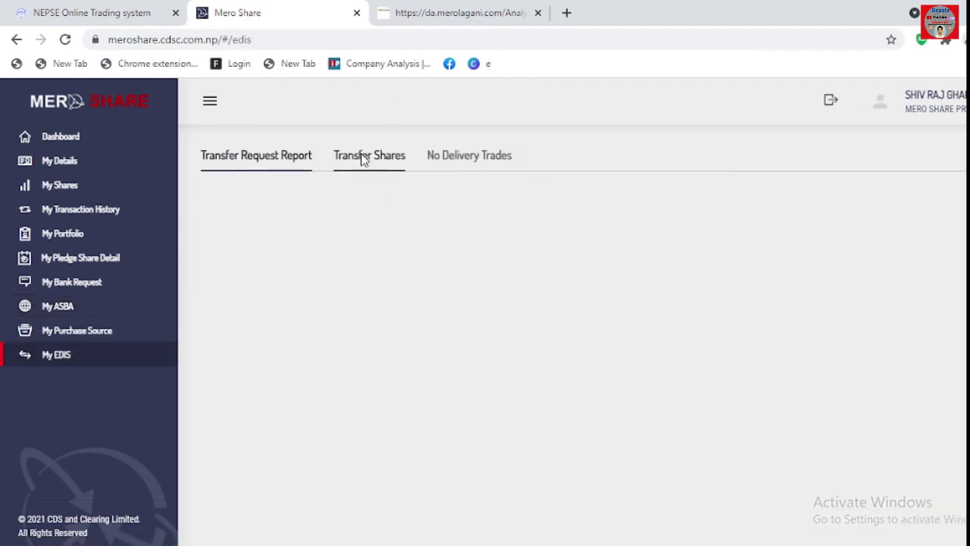
{"action": "left_click", "coordinate": [68, 332]}
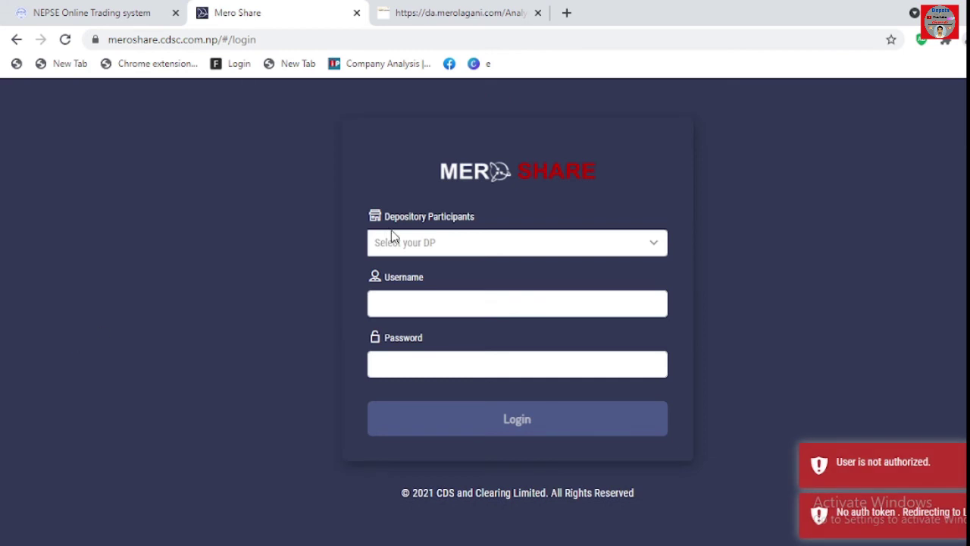
- Log in to Mero Share with SECURED SECURITIES LIMITED (11600) as the depository participant, using the saved credentials
{"action": "left_click", "coordinate": [472, 241]}
{"action": "type", "text": "sc"}
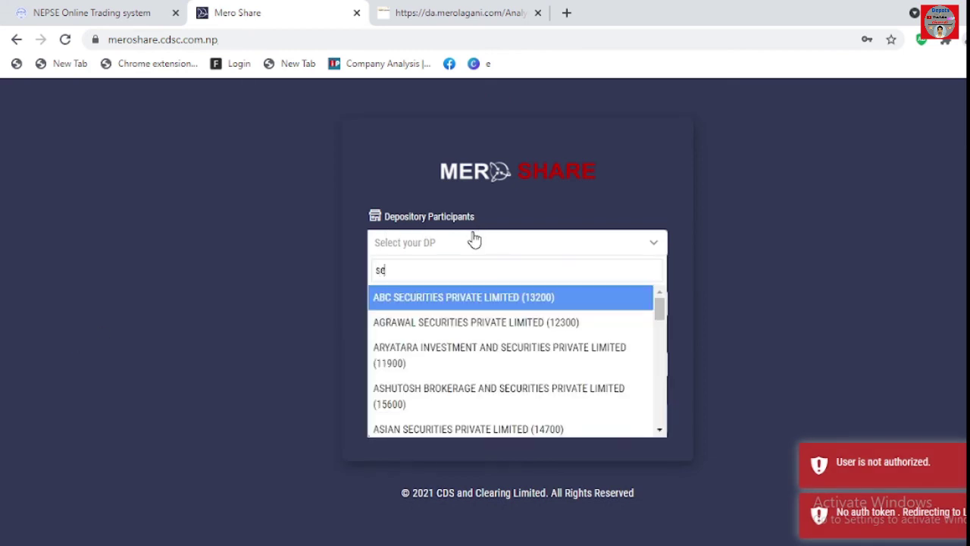
{"action": "type", "text": "cure"}
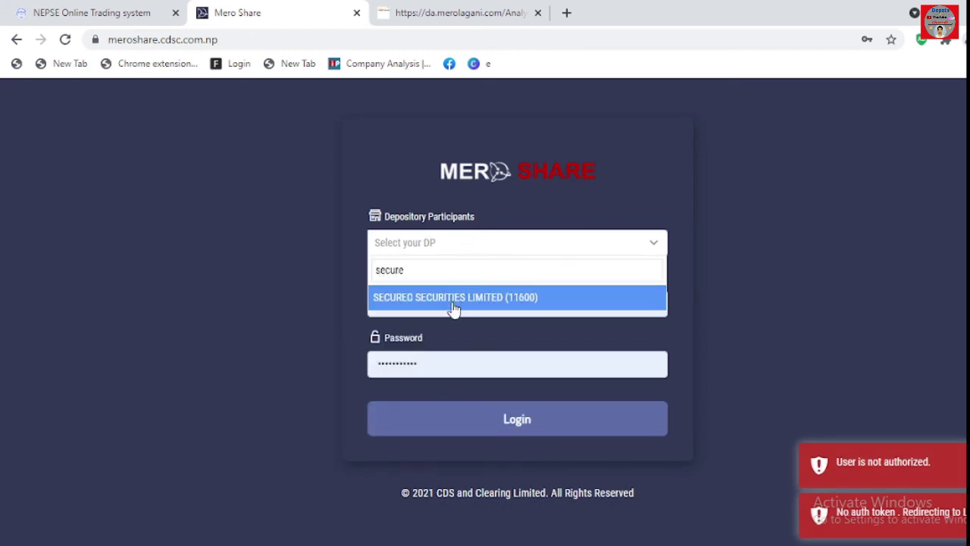
{"action": "left_click", "coordinate": [454, 299]}
{"action": "left_click", "coordinate": [506, 418]}
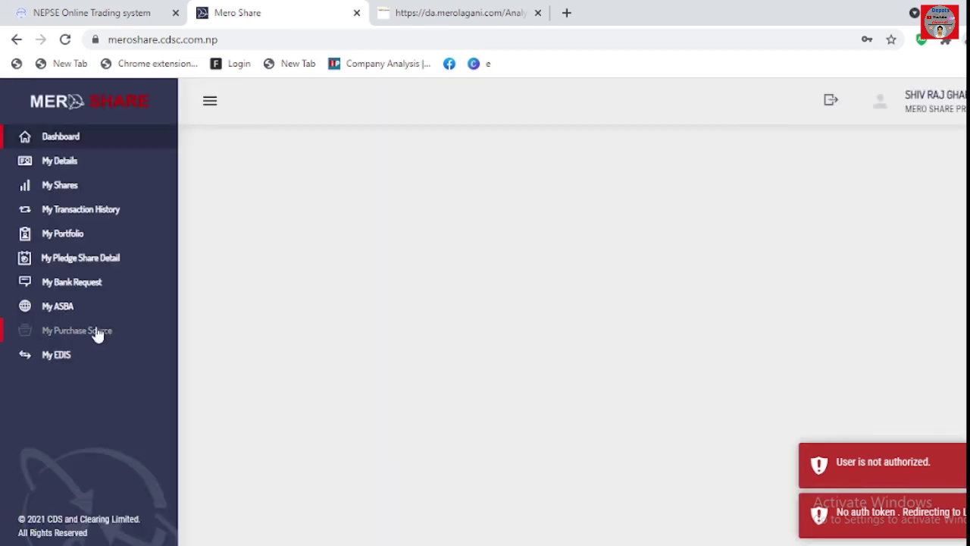
- Review the issues open for application in My ASBA, along with the old and current application reports
{"action": "left_click", "coordinate": [76, 308]}
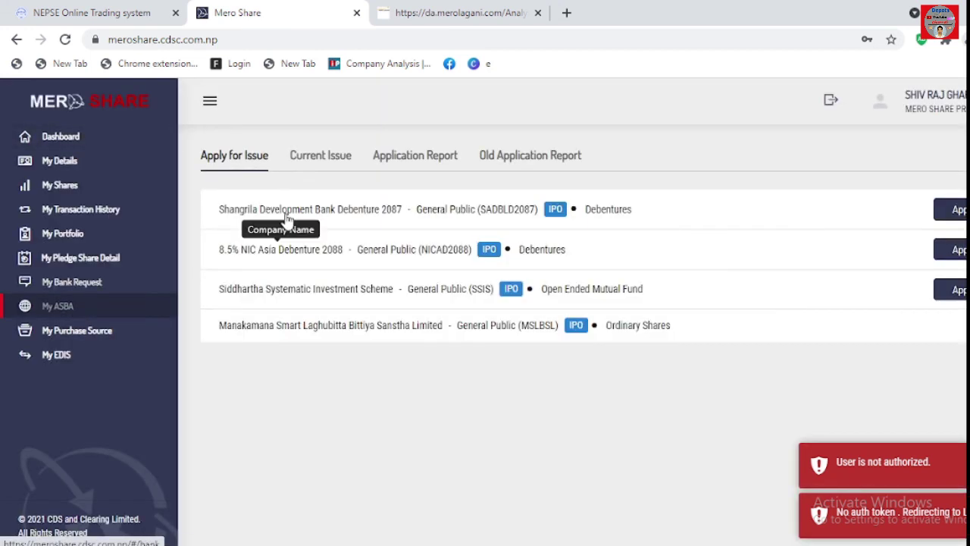
{"action": "left_click", "coordinate": [488, 161]}
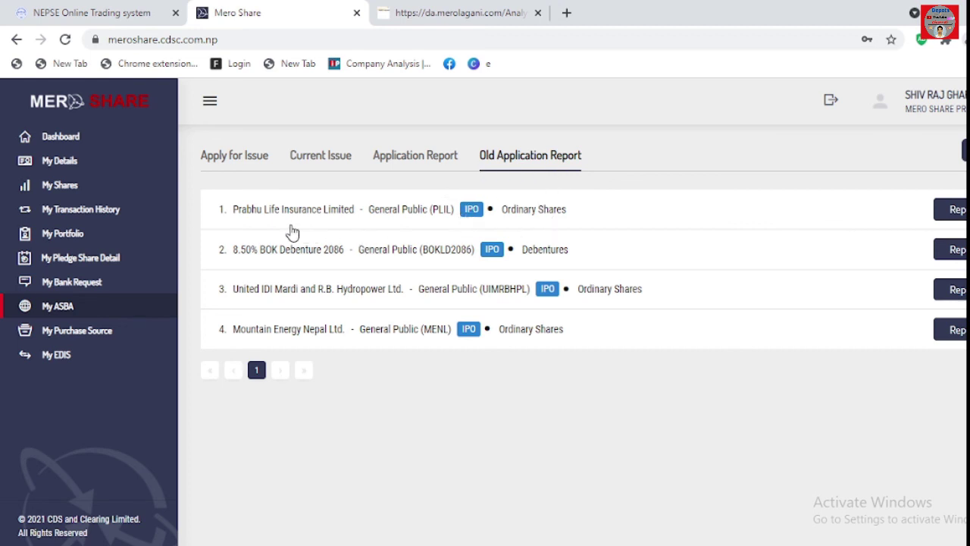
{"action": "left_click", "coordinate": [422, 159]}
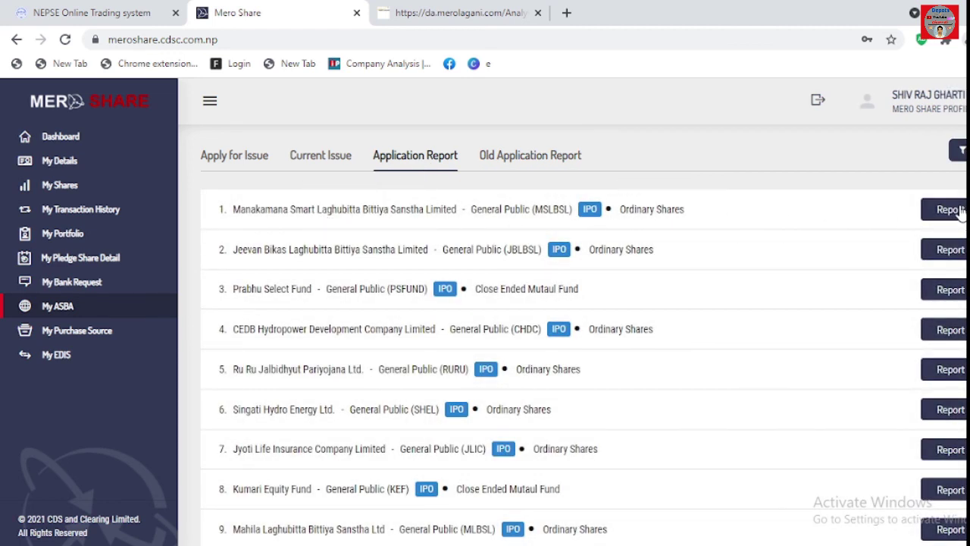
- Open the application report for Manakamana Smart Laghubitta Bittiya Sanstha Limited (MSLBSL) and review its issue details and application status
{"action": "left_click", "coordinate": [959, 212]}
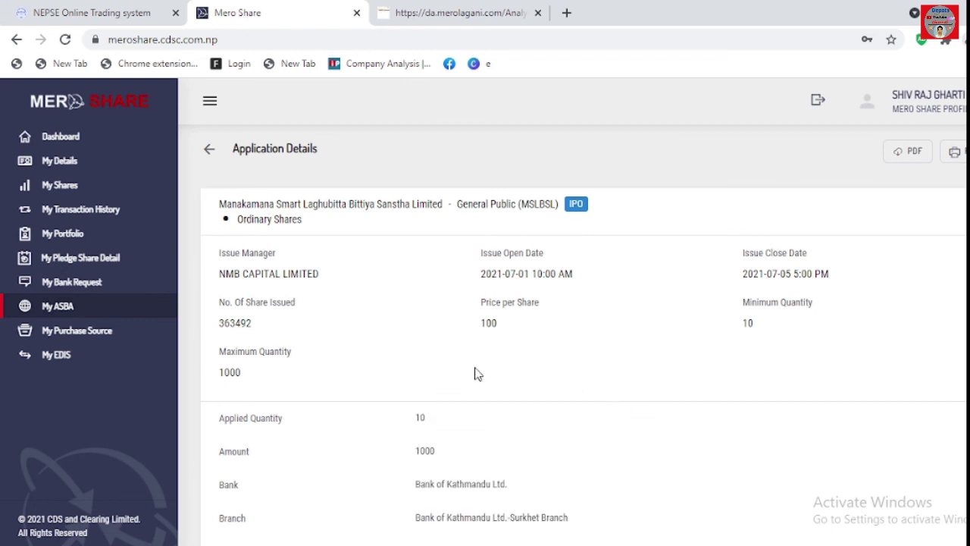
{"action": "scroll", "coordinate": [455, 375], "scroll_direction": "down", "scroll_amount": 3}
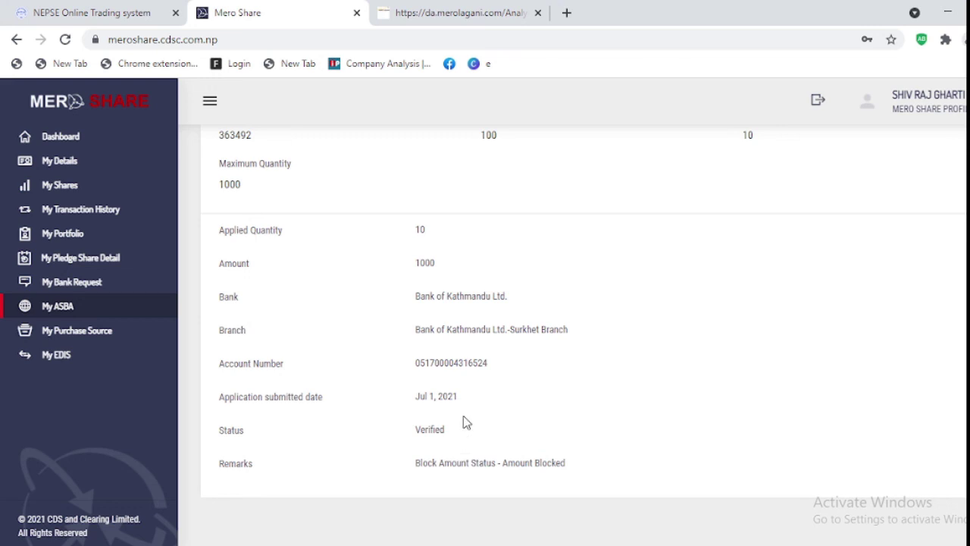
{"action": "scroll", "coordinate": [464, 426], "scroll_direction": "up", "scroll_amount": 3}
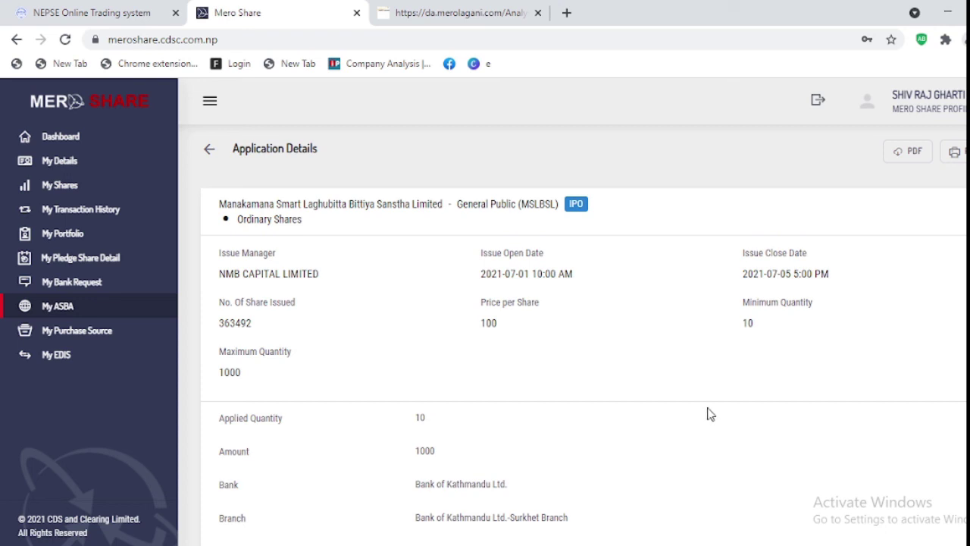
- Switch back to Merolagani Data Analytics and view the Announcements, News and FAQ pages
{"action": "left_click", "coordinate": [434, 10]}
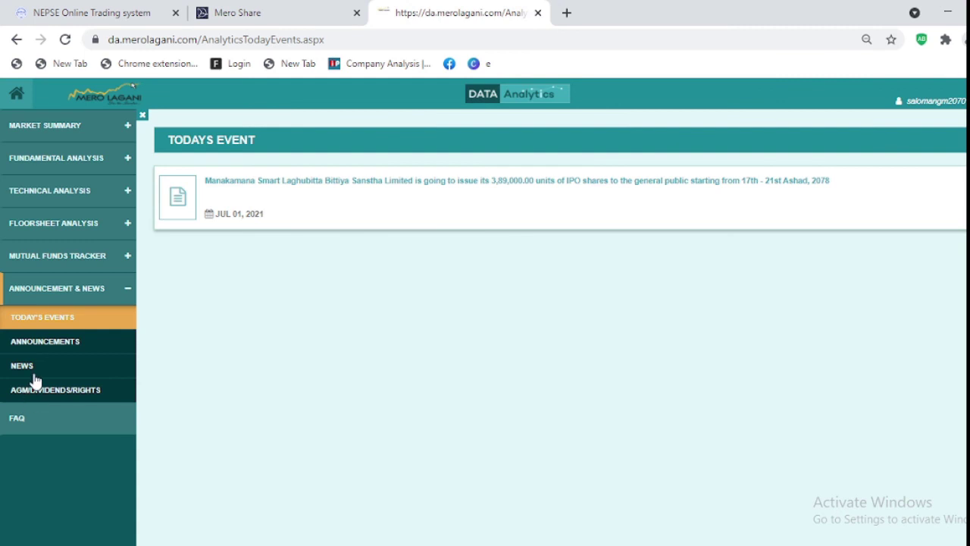
{"action": "left_click", "coordinate": [67, 345]}
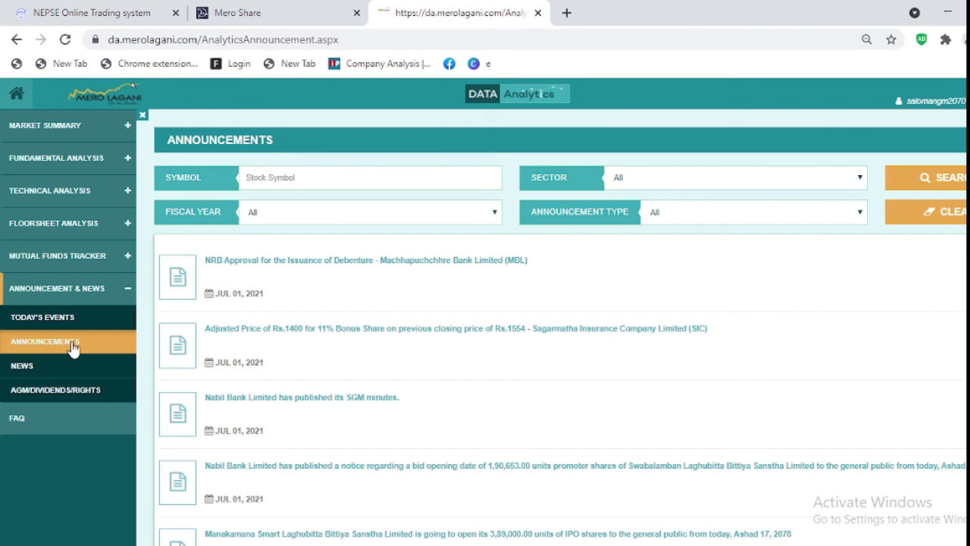
{"action": "left_click", "coordinate": [58, 376]}
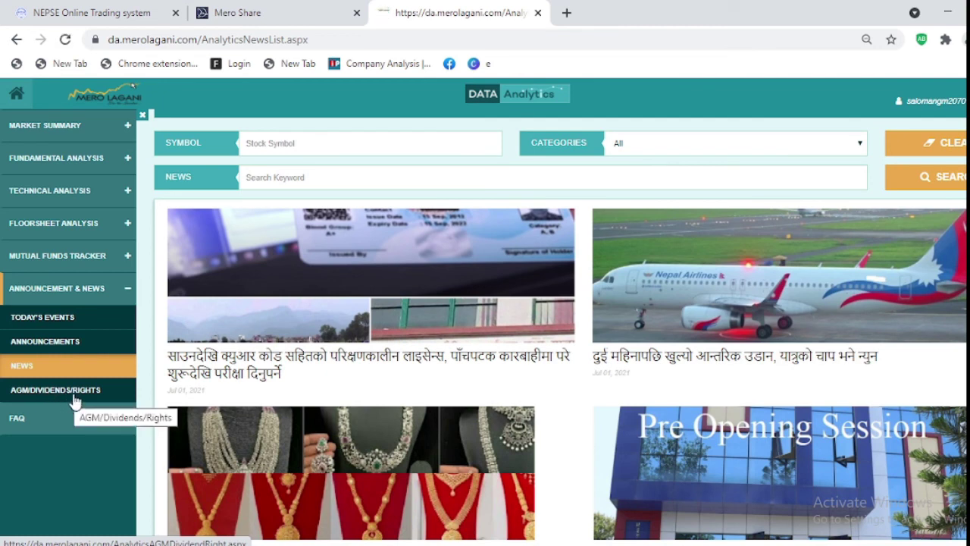
{"action": "left_click", "coordinate": [61, 418]}
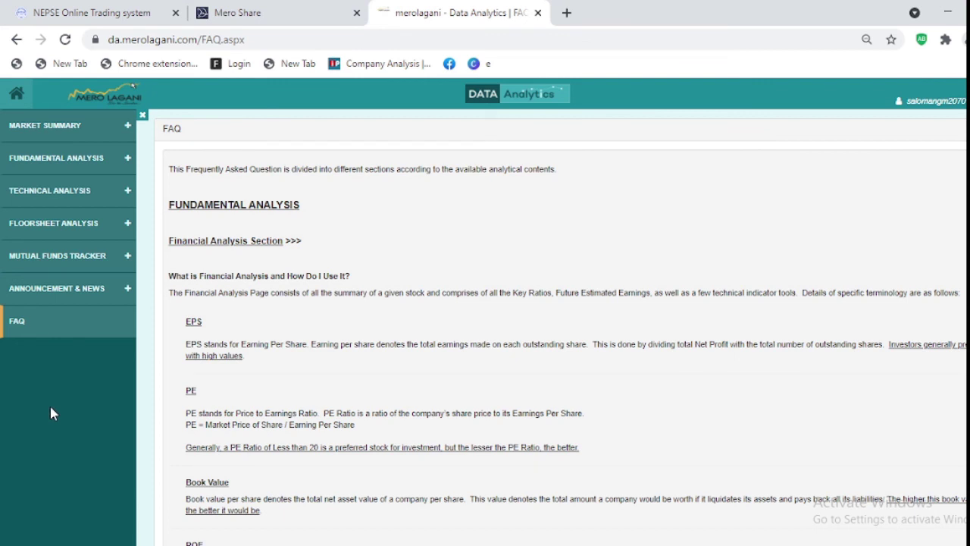
- Return to the Data Analytics home dashboard and minimize the browser window
{"action": "left_click", "coordinate": [70, 127]}
{"action": "left_click", "coordinate": [27, 98]}
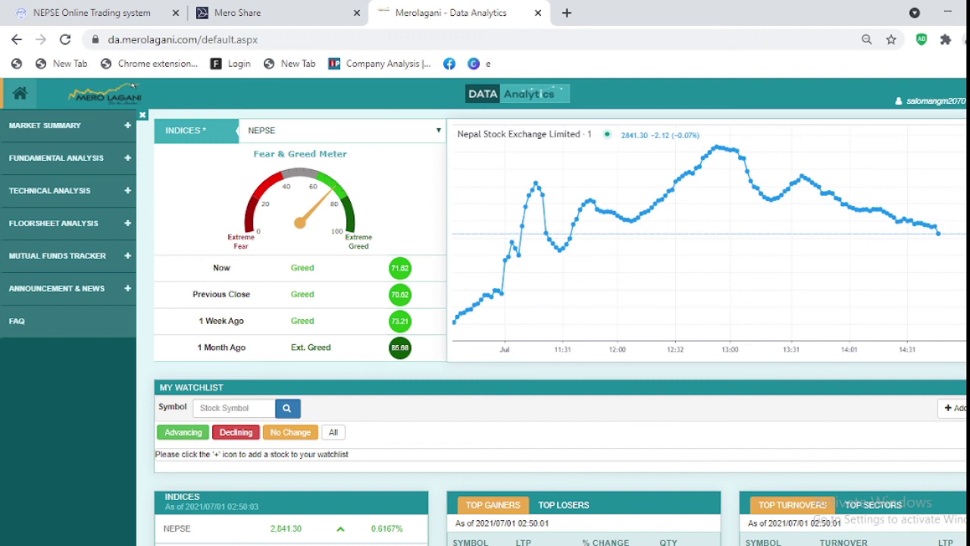
{"action": "left_click", "coordinate": [947, 12]}
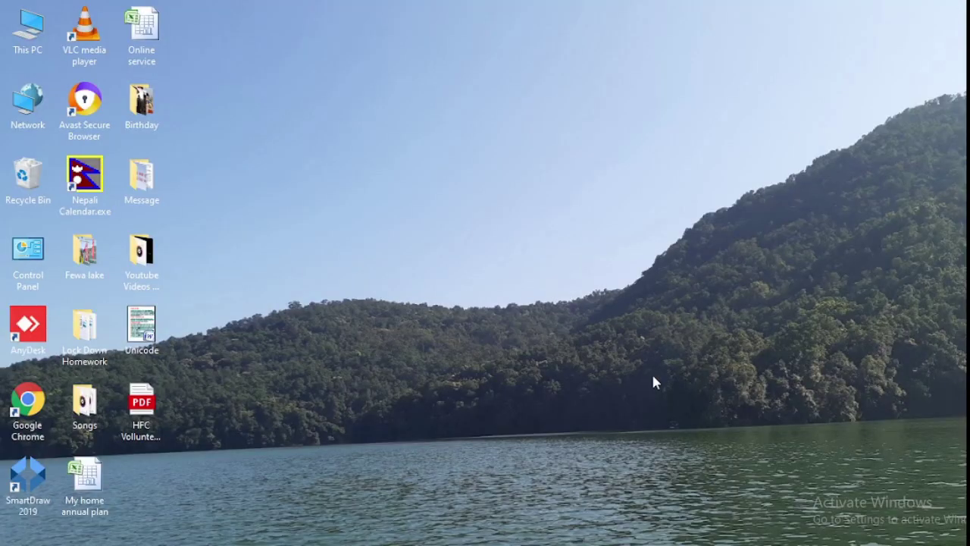